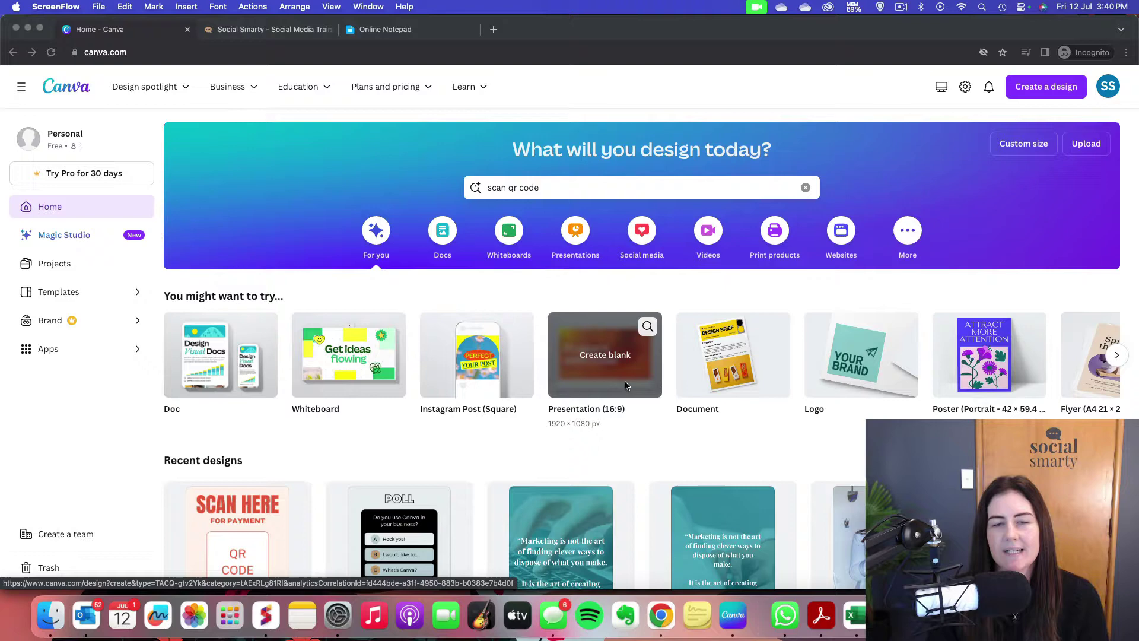
Step: Rerun the 'scan qr code' template search and open the pink Scan Here template
left_click(549, 187)
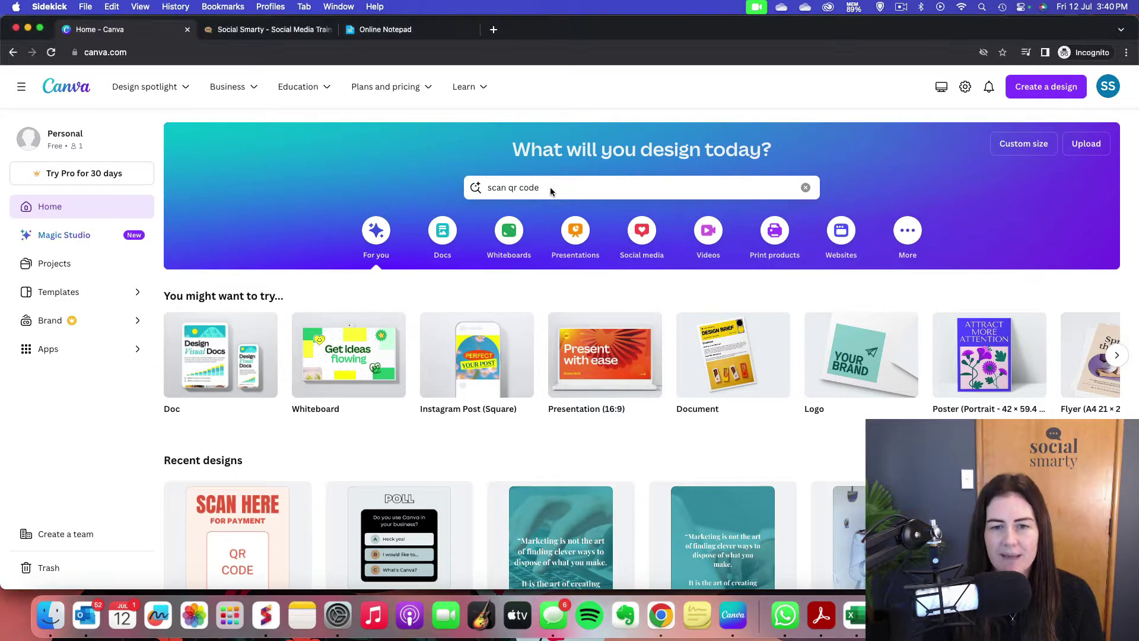
key("Return")
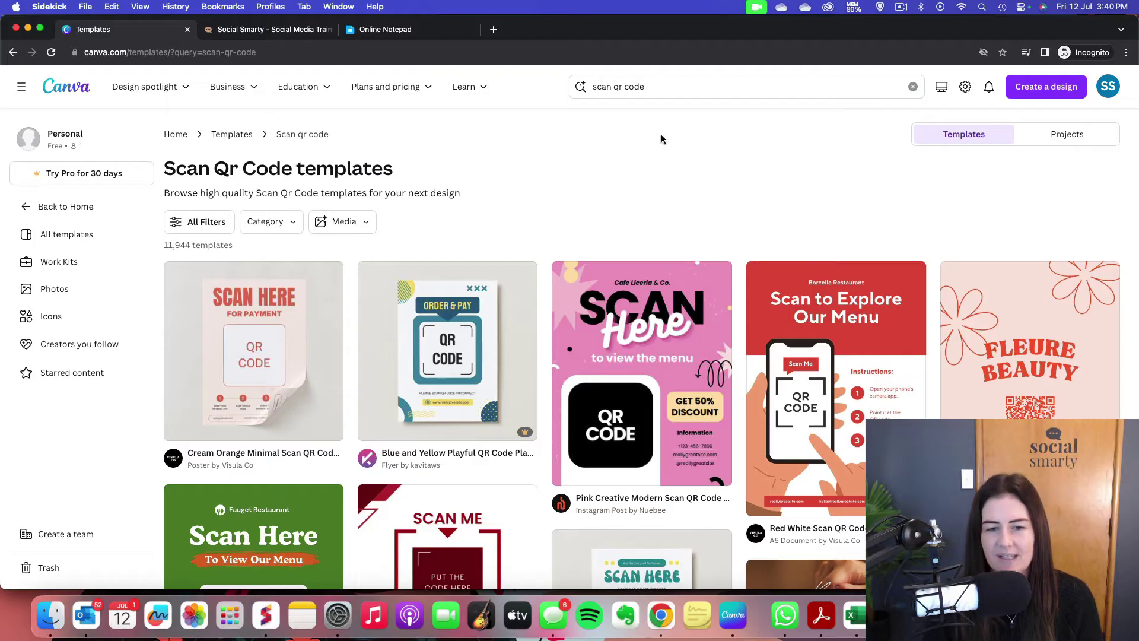
scroll(661, 134, "down", 2)
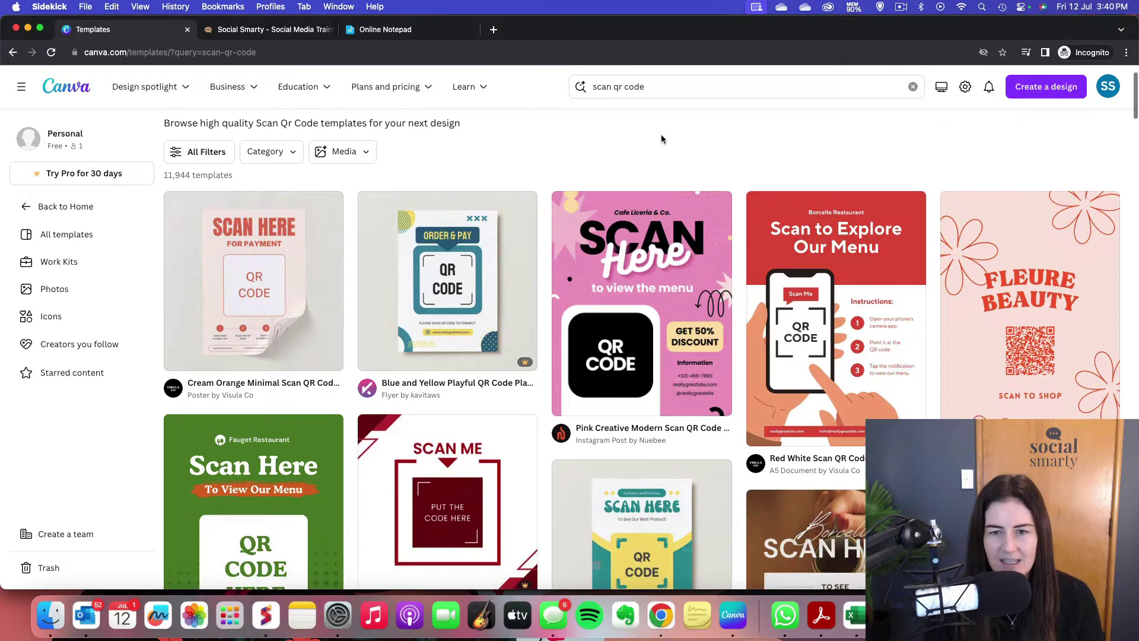
left_click(604, 320)
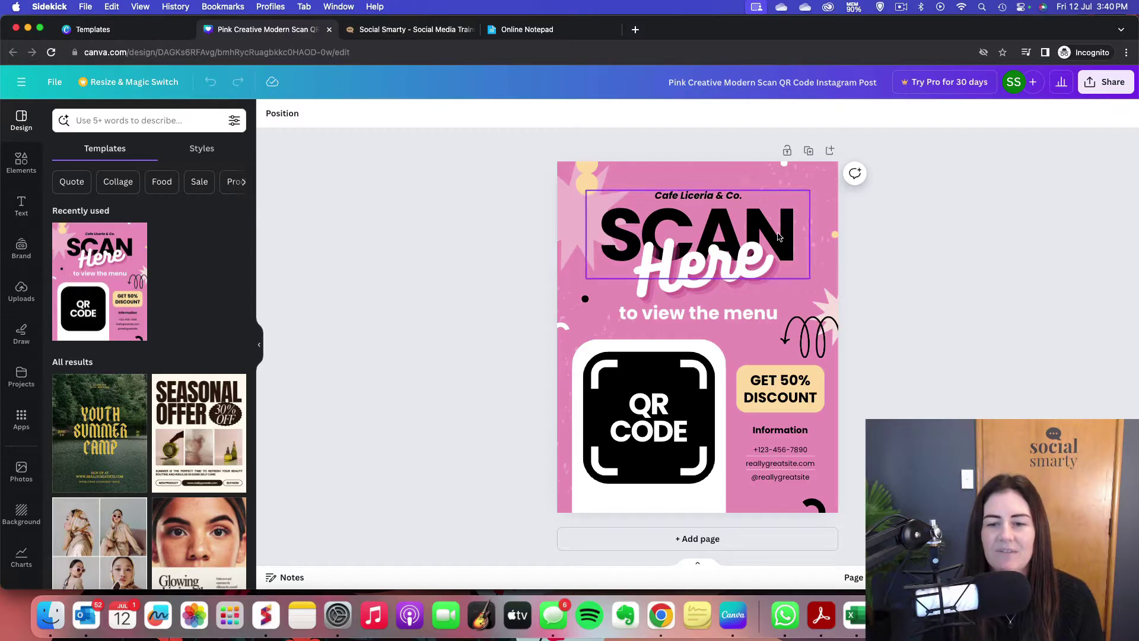
Step: Change the GET 50% DISCOUNT badge text to LEAVE ME A REVIEW
double_click(774, 391)
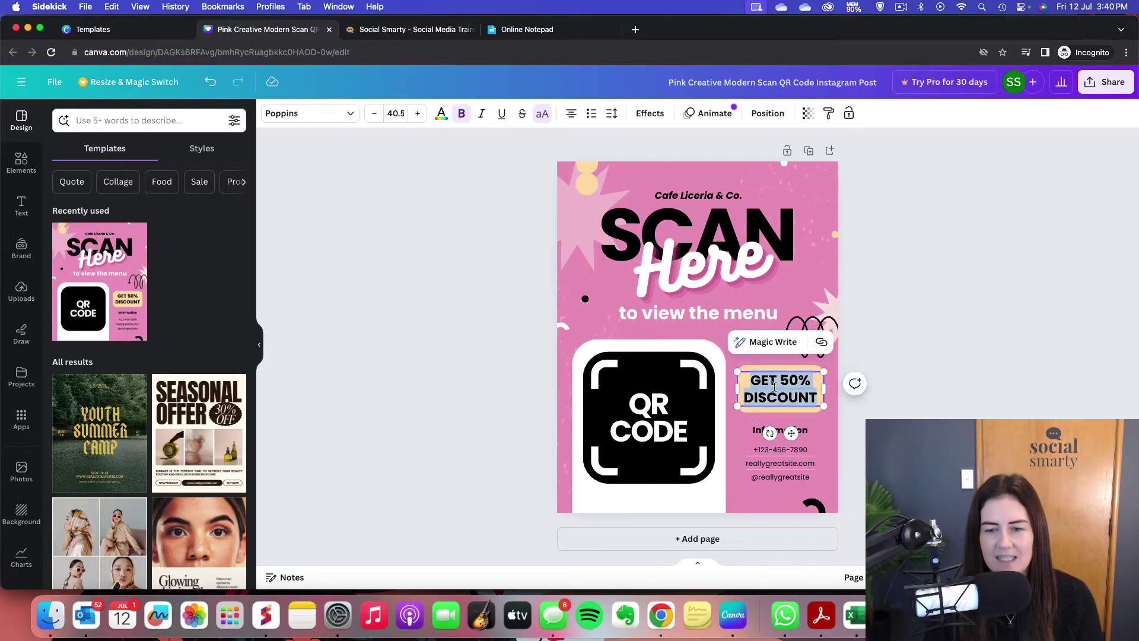
type("LEAVE ME")
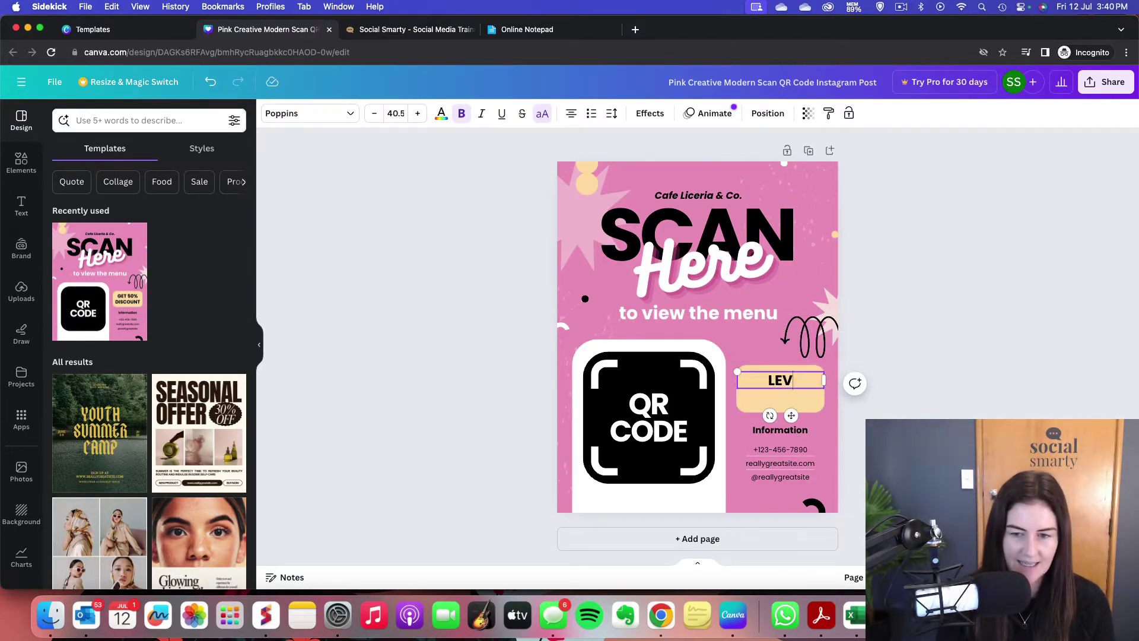
type(" A")
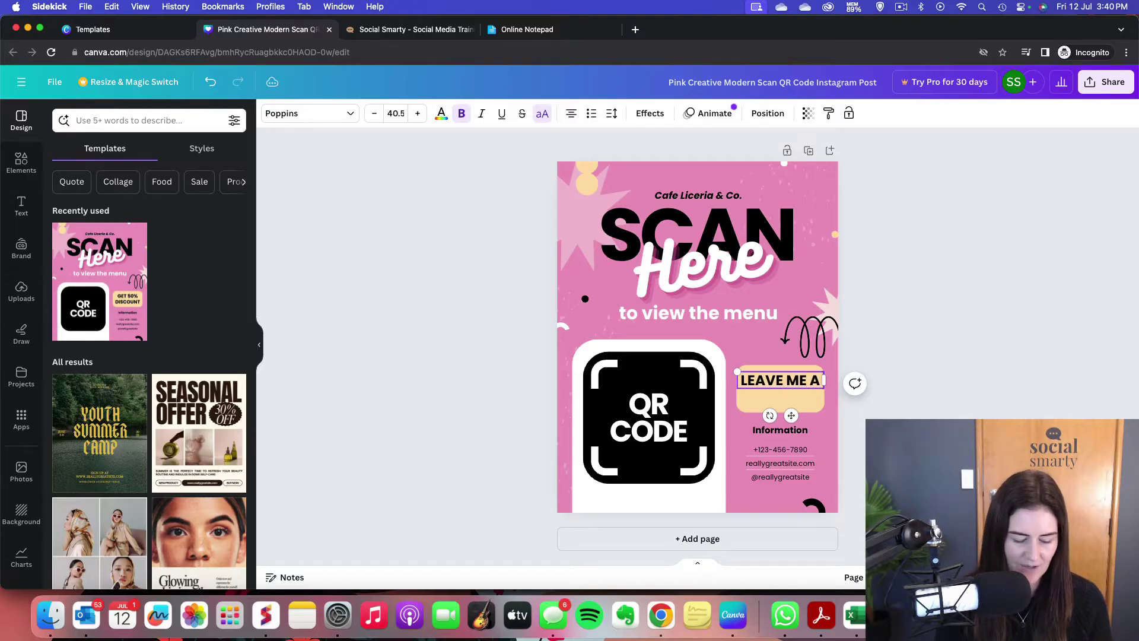
type(" REVIEW")
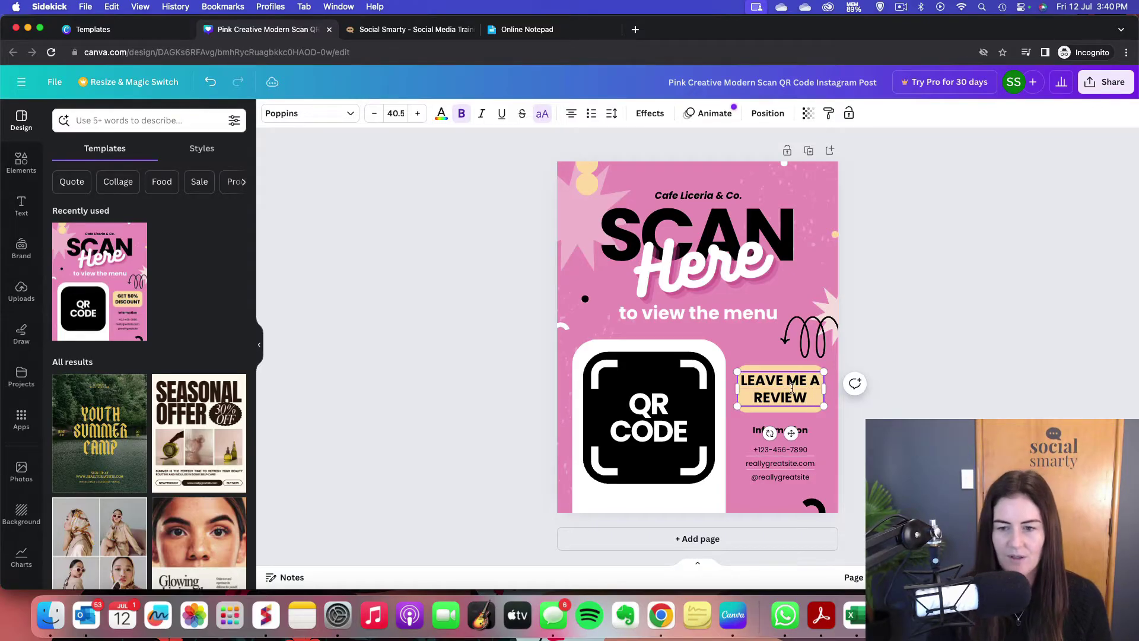
left_click(810, 379)
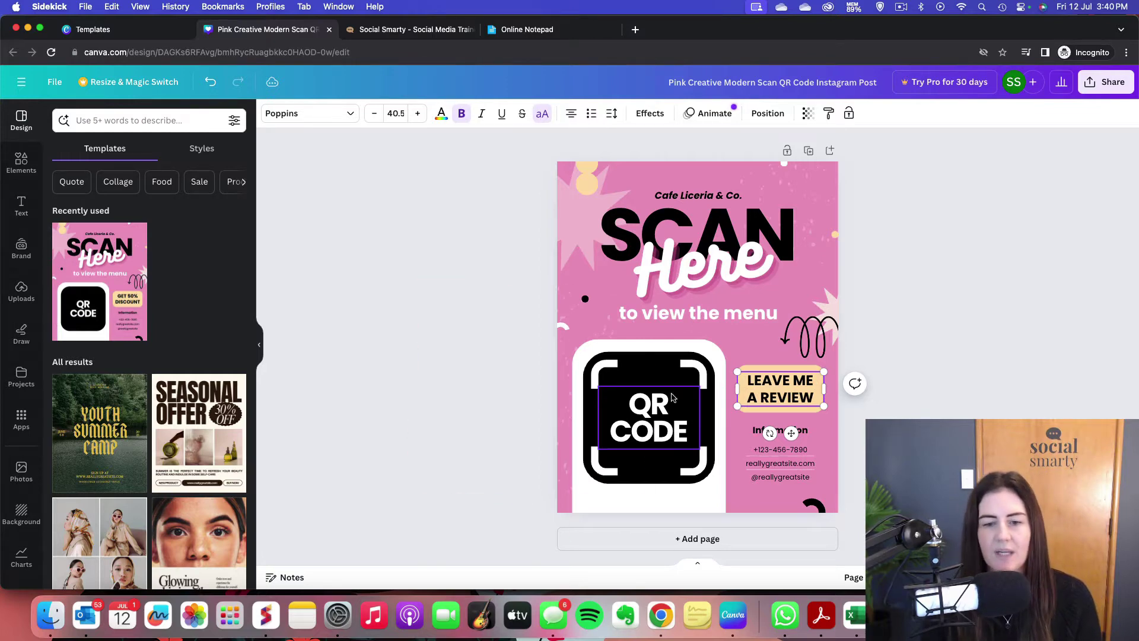
Step: Delete the QR CODE placeholder text and the black QR placeholder shape
left_click(683, 412)
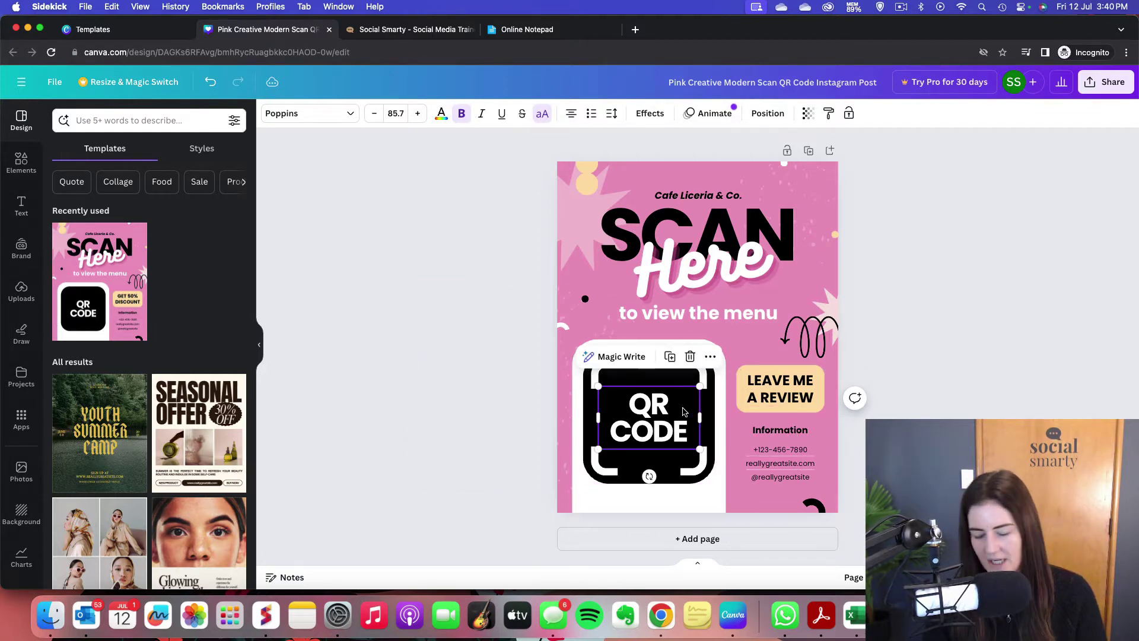
key("Delete")
left_click(675, 408)
key("Delete")
Step: Check the leftover small image element and the white rounded panel on the emptied area
left_click(693, 372)
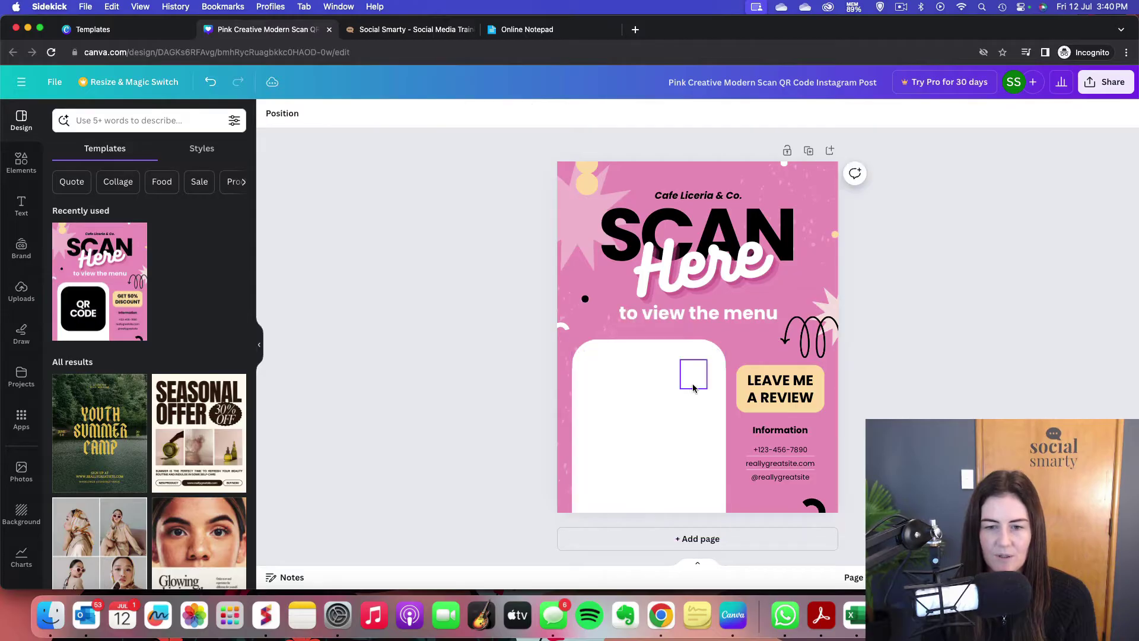
left_click(668, 376)
left_click(692, 372)
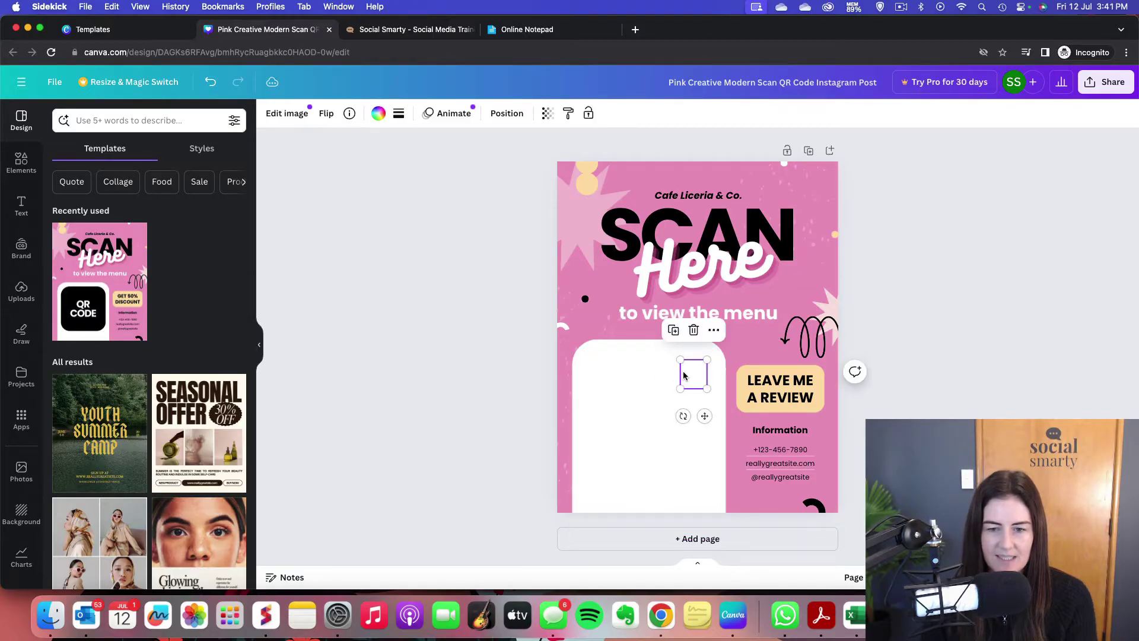
left_click(684, 445)
left_click(688, 454)
left_click(602, 460)
left_click(603, 462)
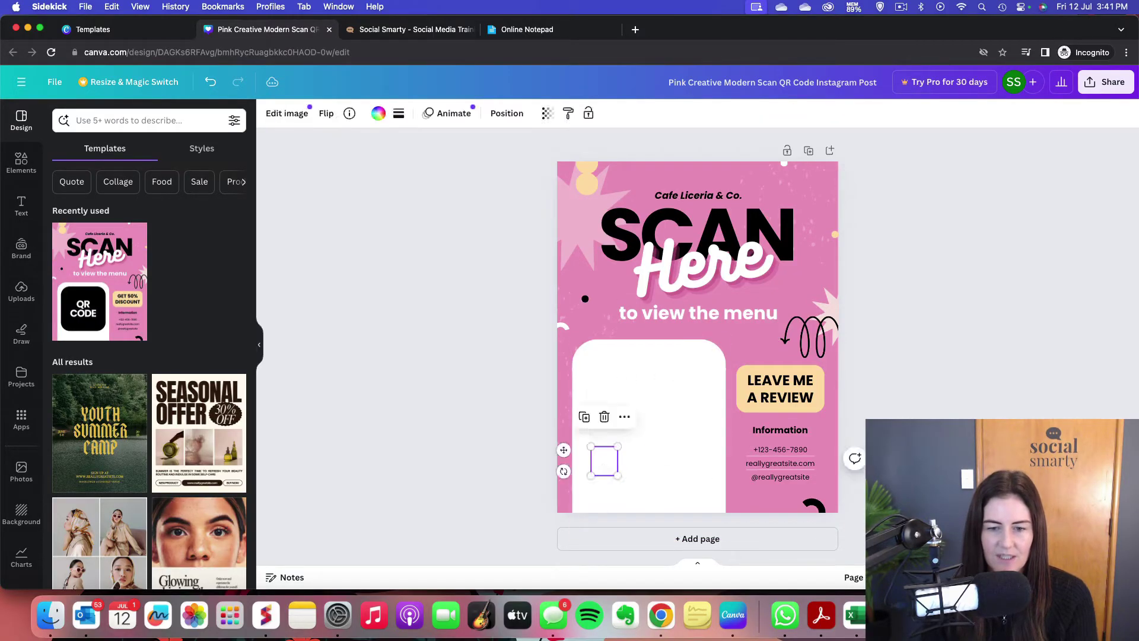
left_click(614, 467)
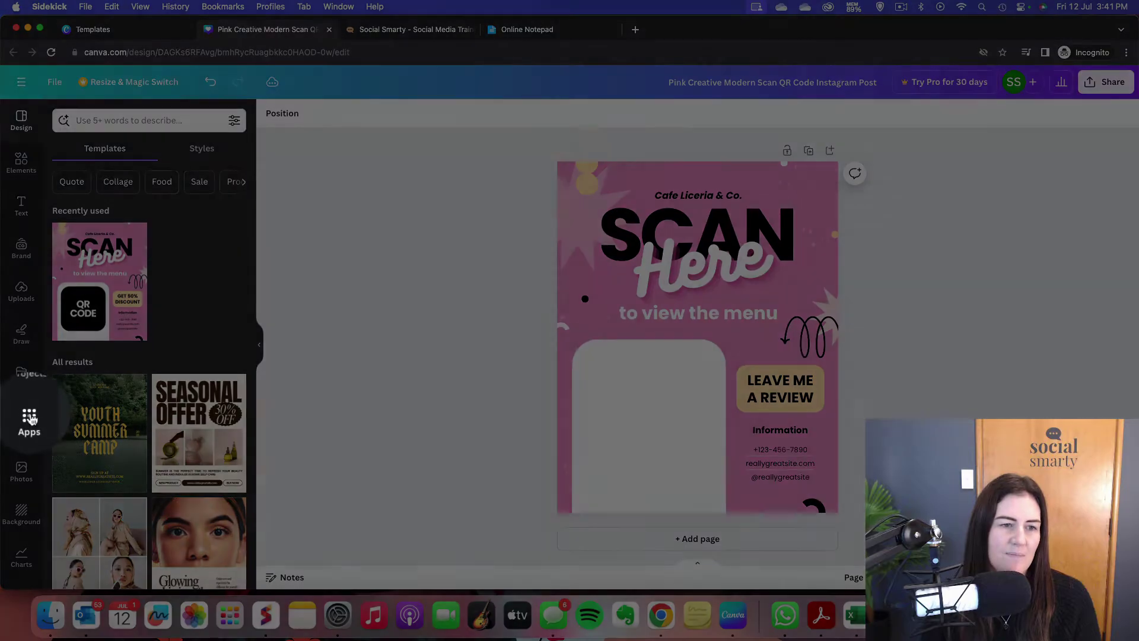
Step: Search Canva's apps for 'qr code' and open the QR Code app
left_click(22, 416)
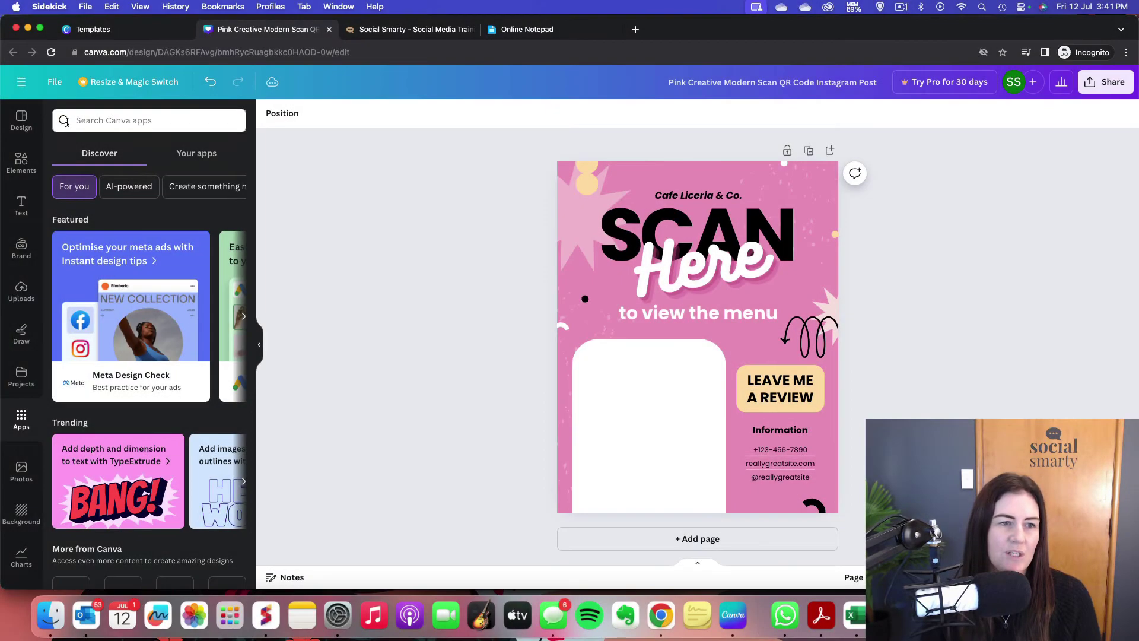
left_click(88, 125)
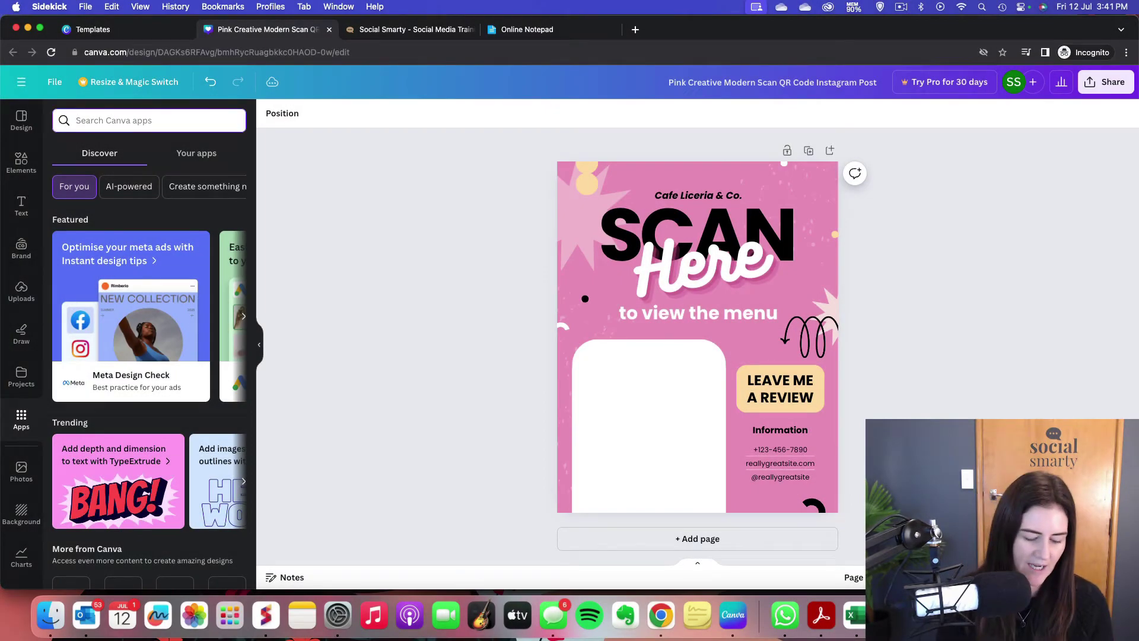
type("qr code")
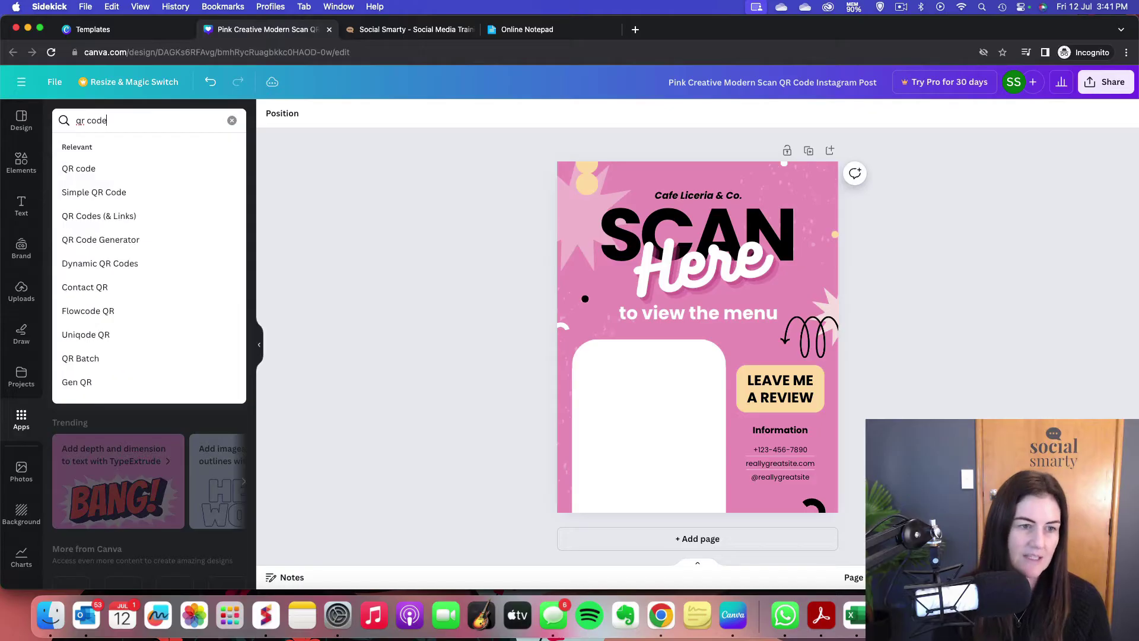
key("Return")
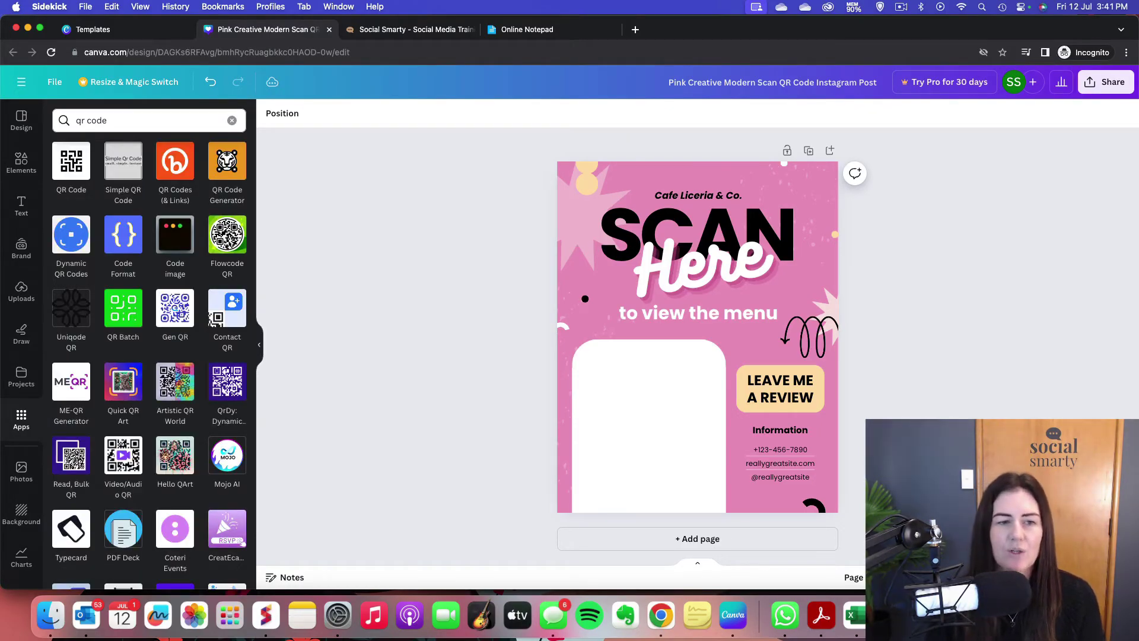
left_click(82, 173)
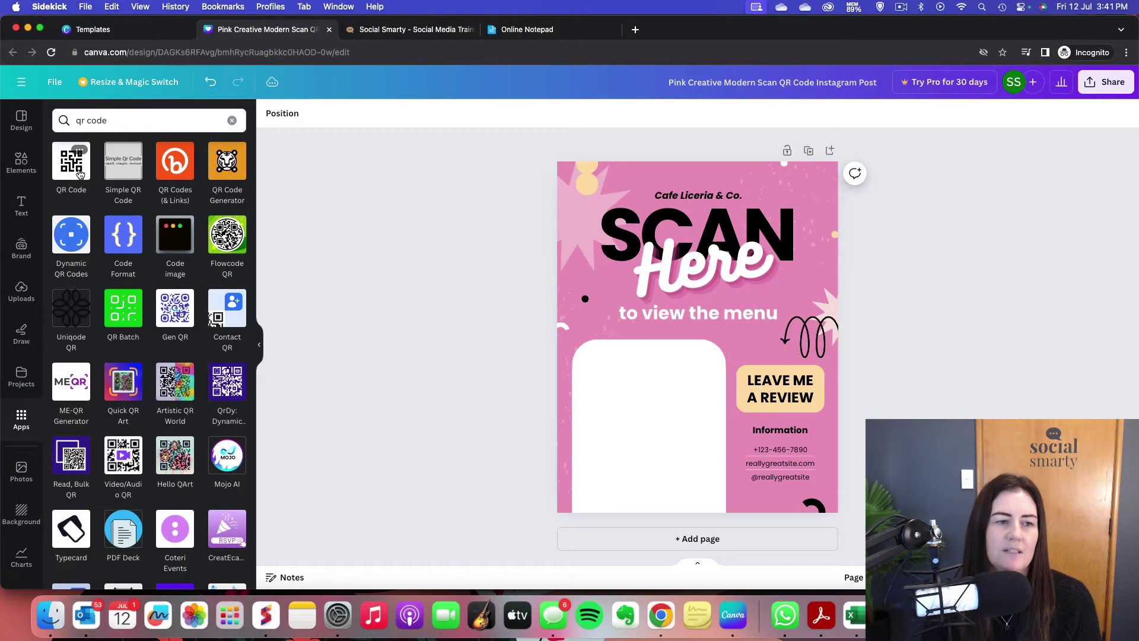
Step: Copy the Google review link from the online notepad into the QR Code app's URL field, trimming the trailing space
left_click(80, 174)
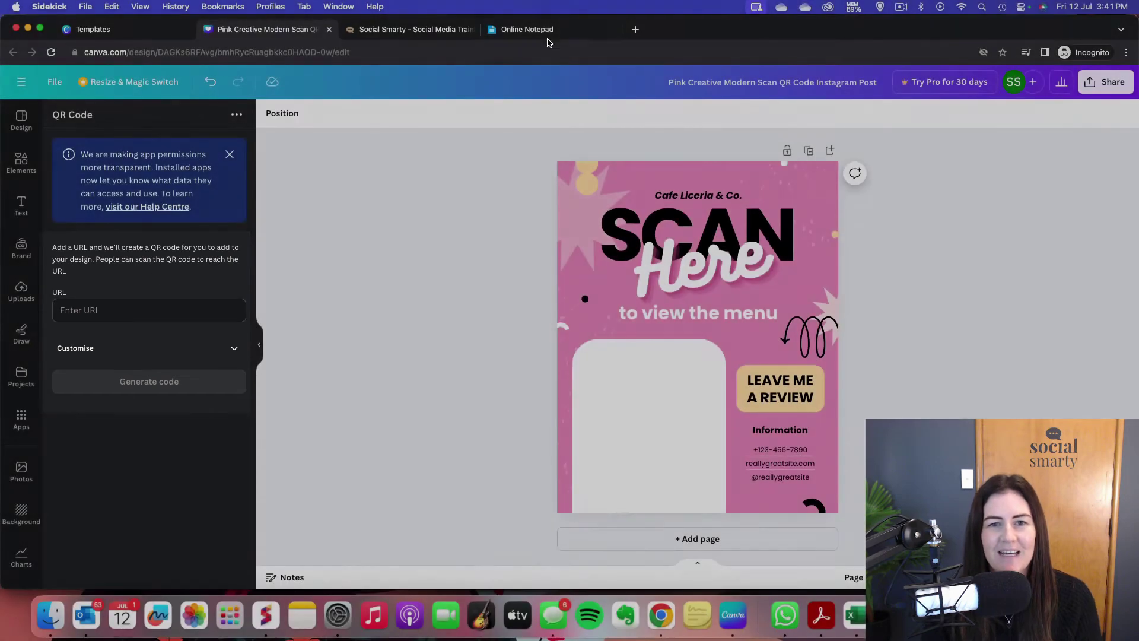
left_click(527, 30)
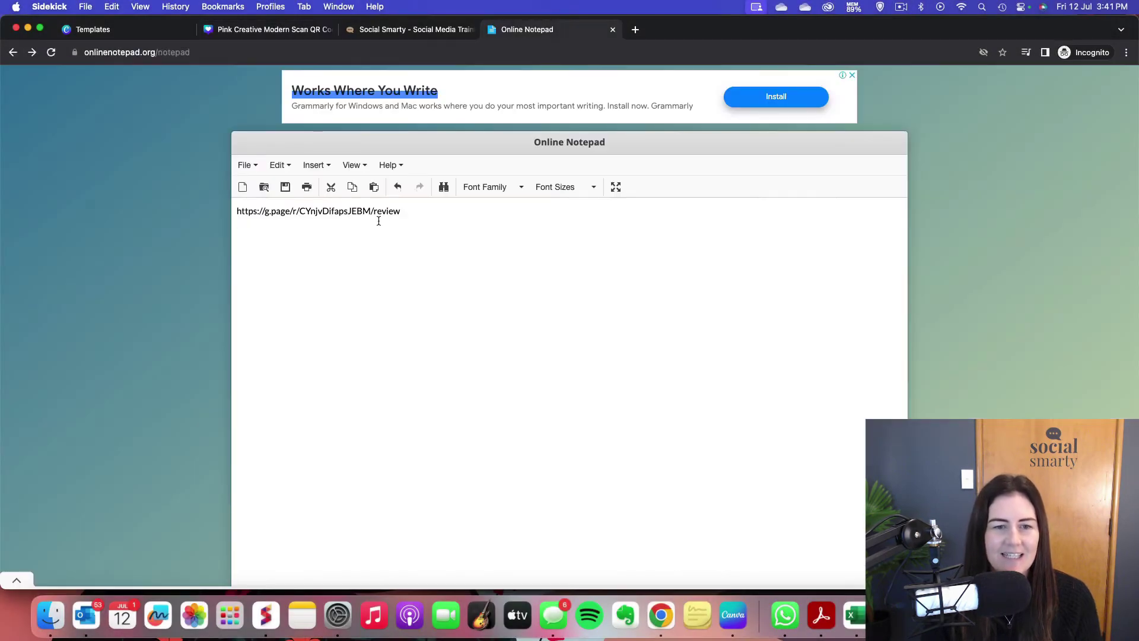
left_click_drag(401, 212, 236, 211)
right_click(257, 213)
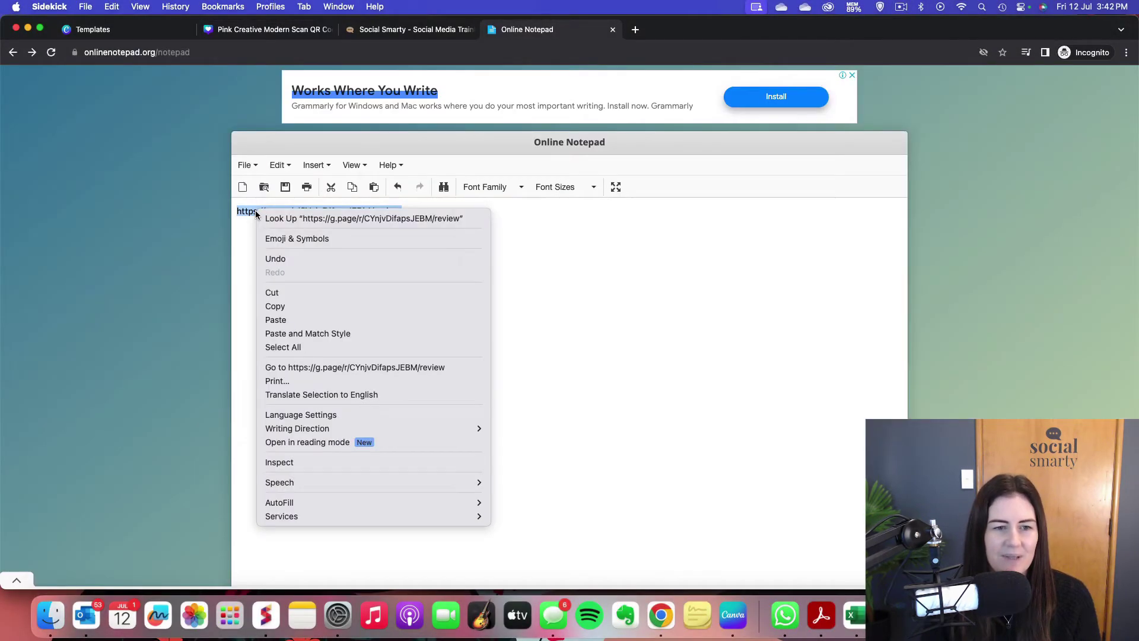
left_click(283, 306)
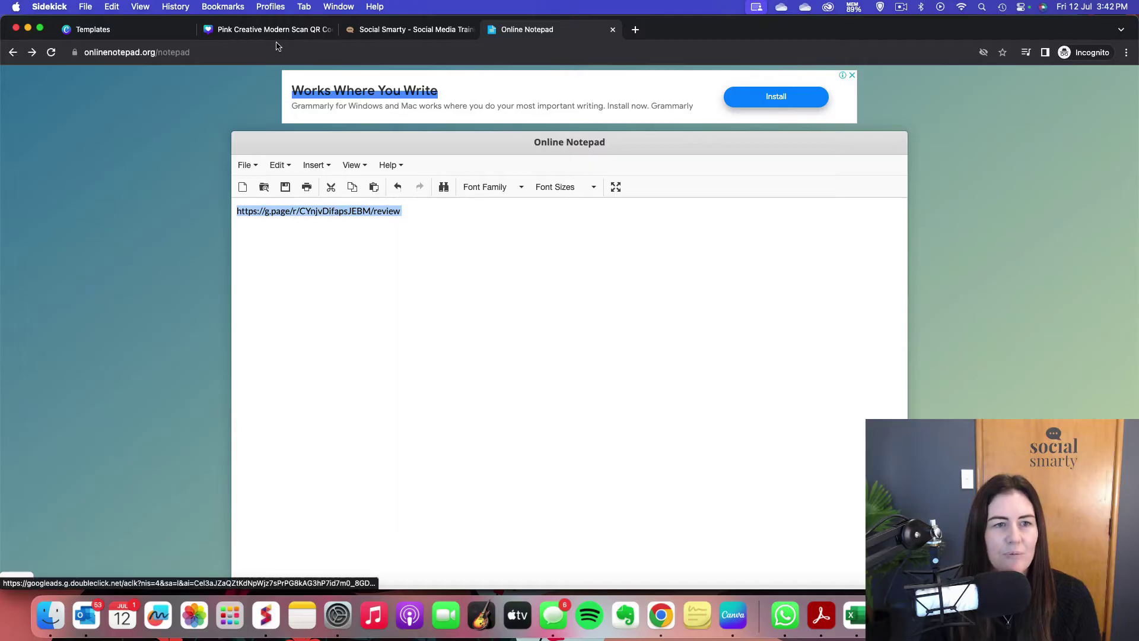
left_click(267, 33)
right_click(94, 313)
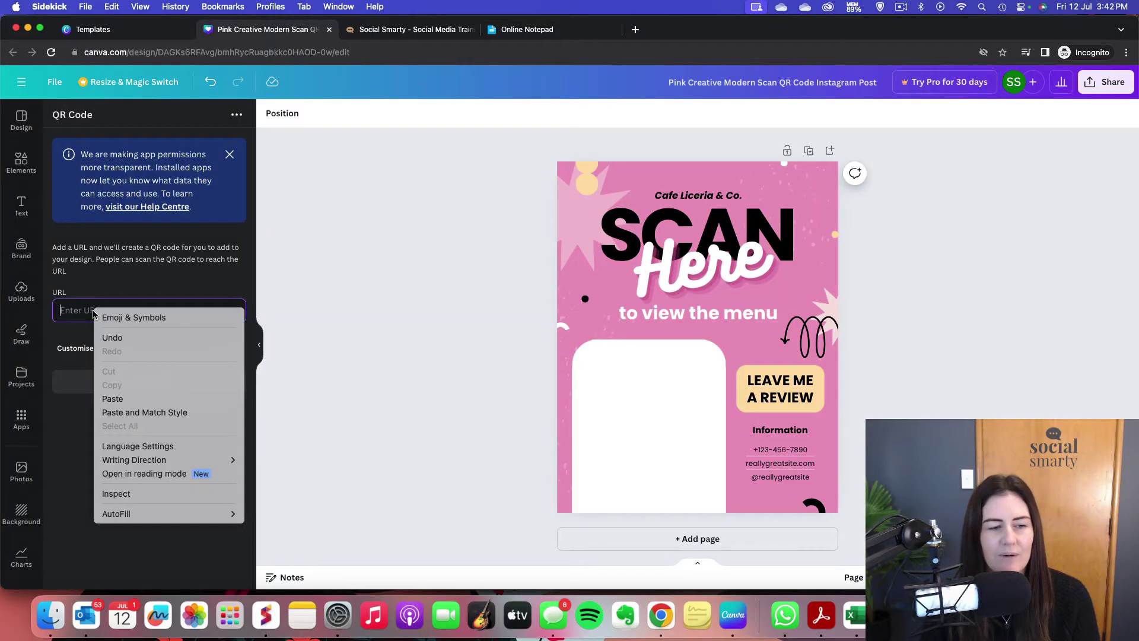
left_click(113, 399)
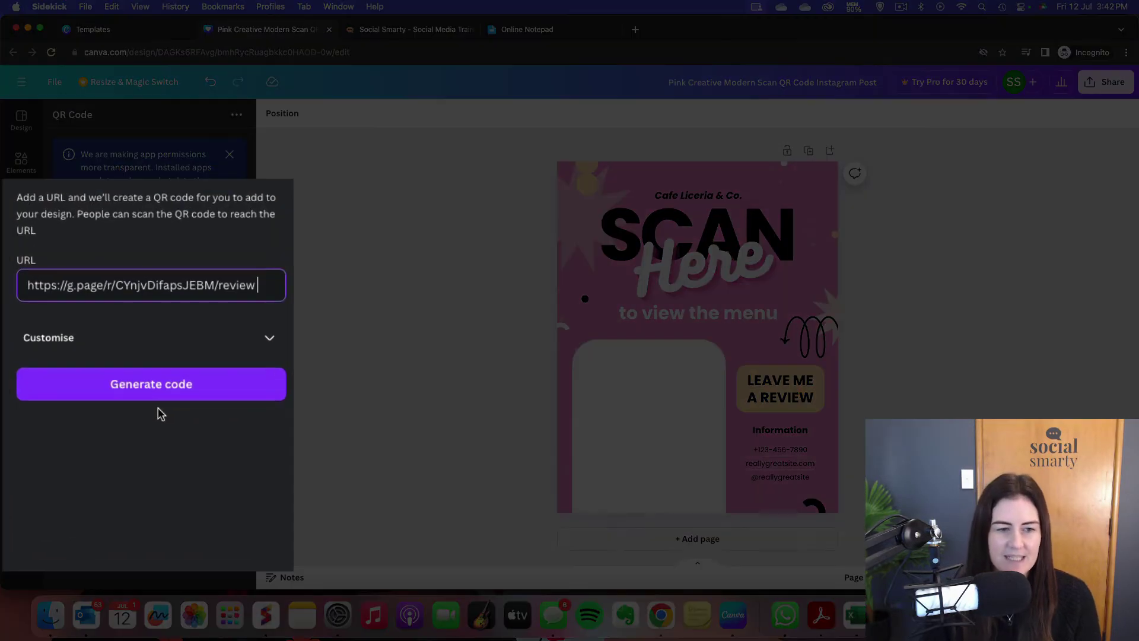
key("BackSpace")
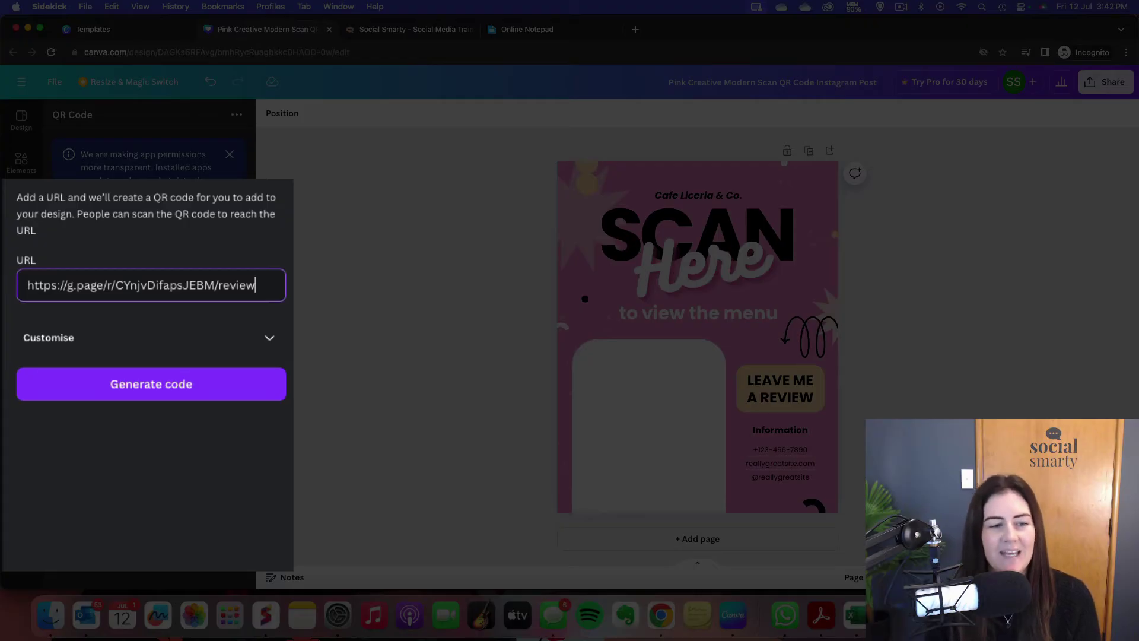
Step: Expand the QR Code app's Customise section showing colour and margin options
left_click(269, 337)
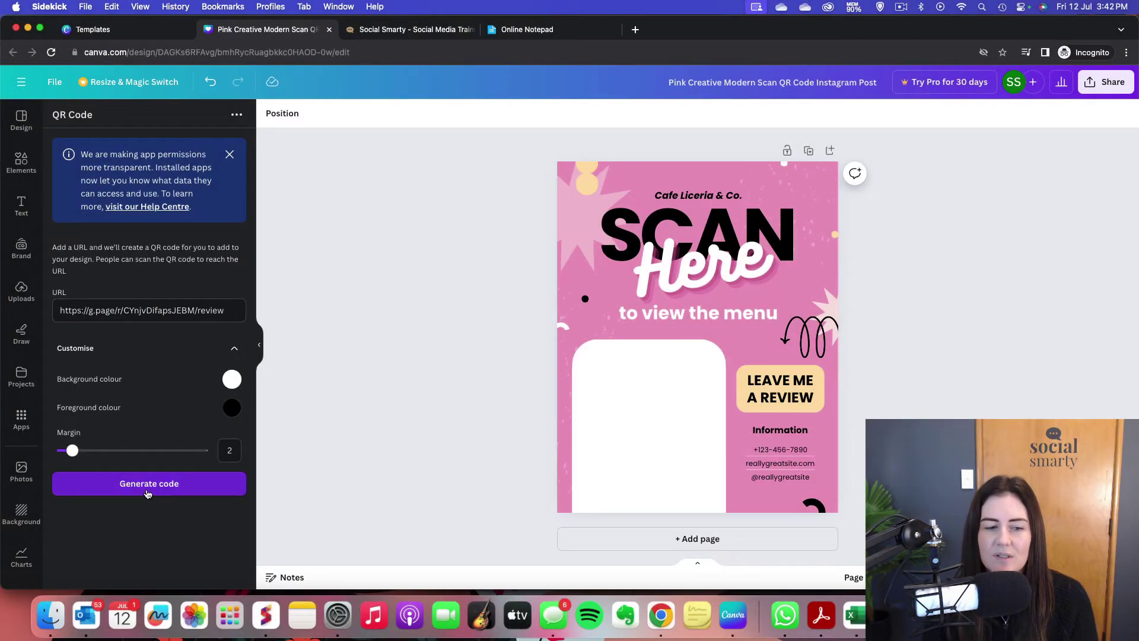
Step: Generate the review-link QR code, then move and enlarge it into the white panel
left_click(147, 494)
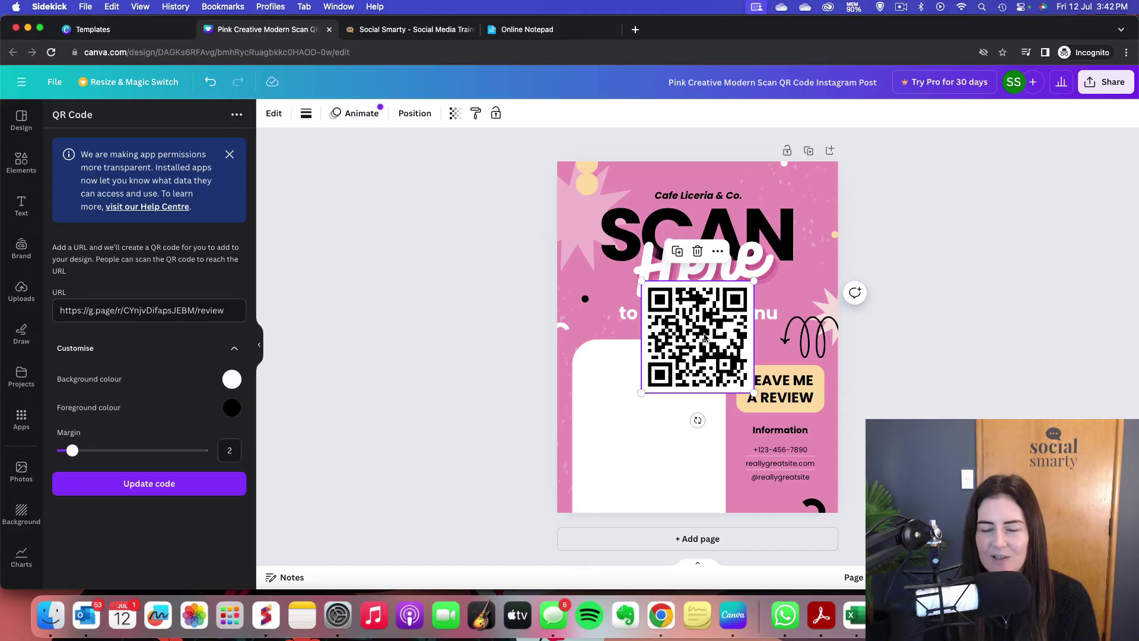
left_click_drag(702, 339, 660, 424)
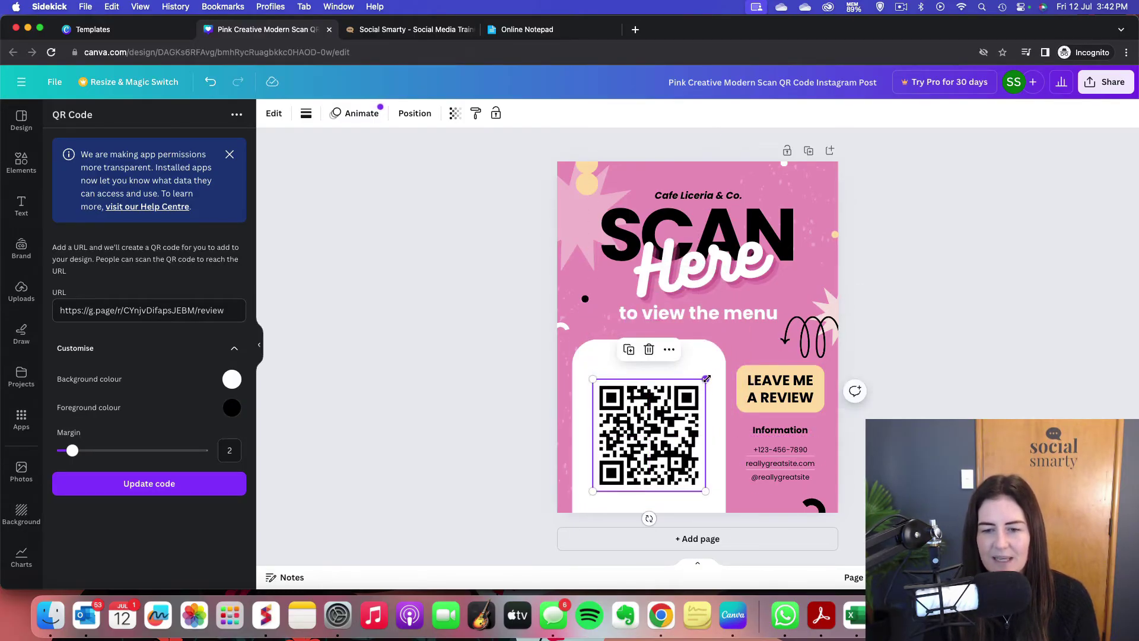
left_click_drag(706, 379, 712, 372)
left_click_drag(666, 419, 663, 419)
left_click(879, 417)
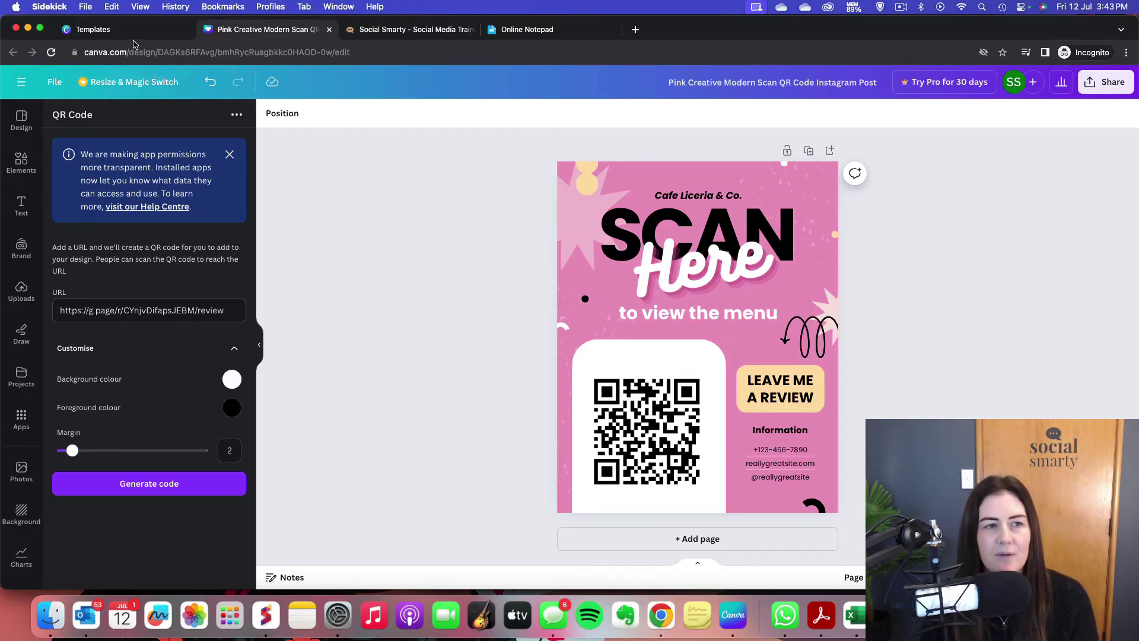
Step: Leave the template preview for the Canva home page and pick a blank square Instagram Post under Social media
left_click(95, 29)
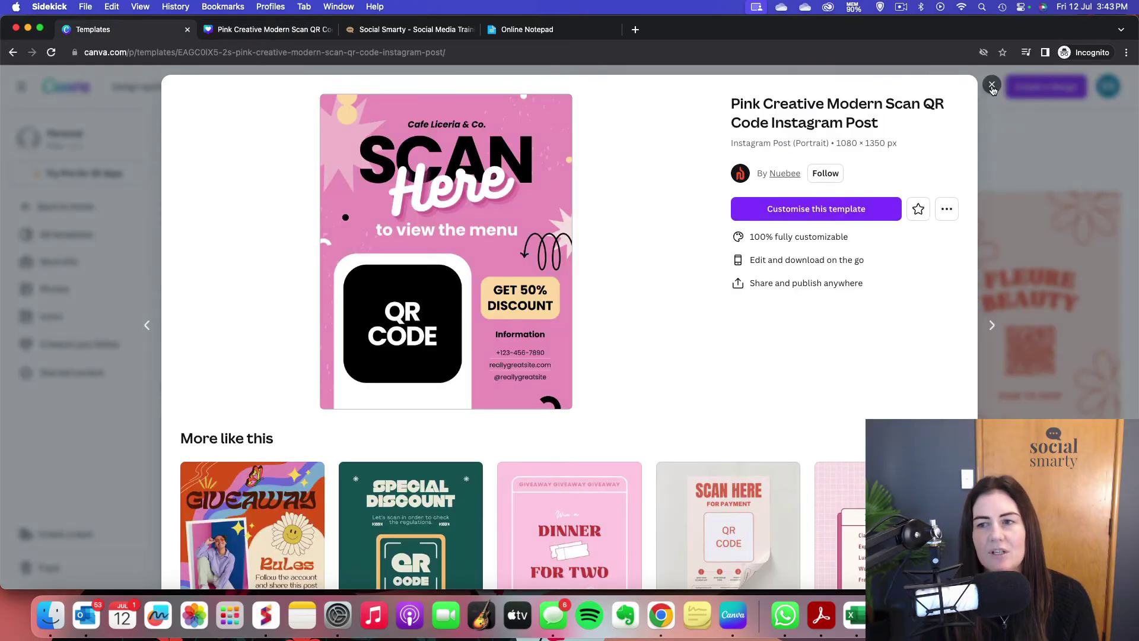
left_click(990, 86)
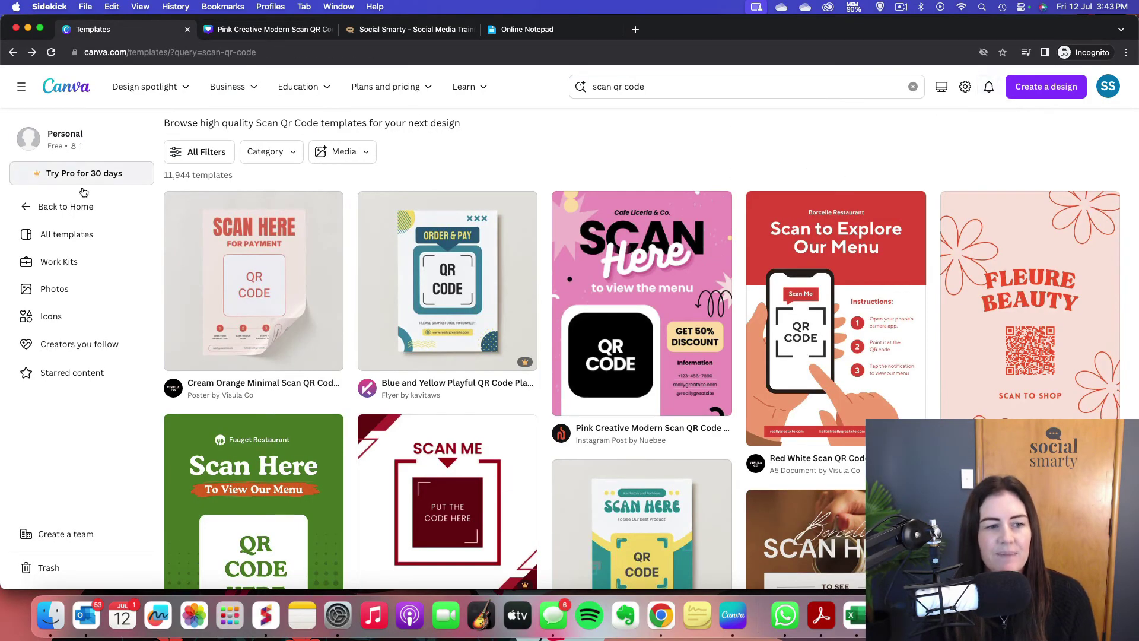
left_click(64, 207)
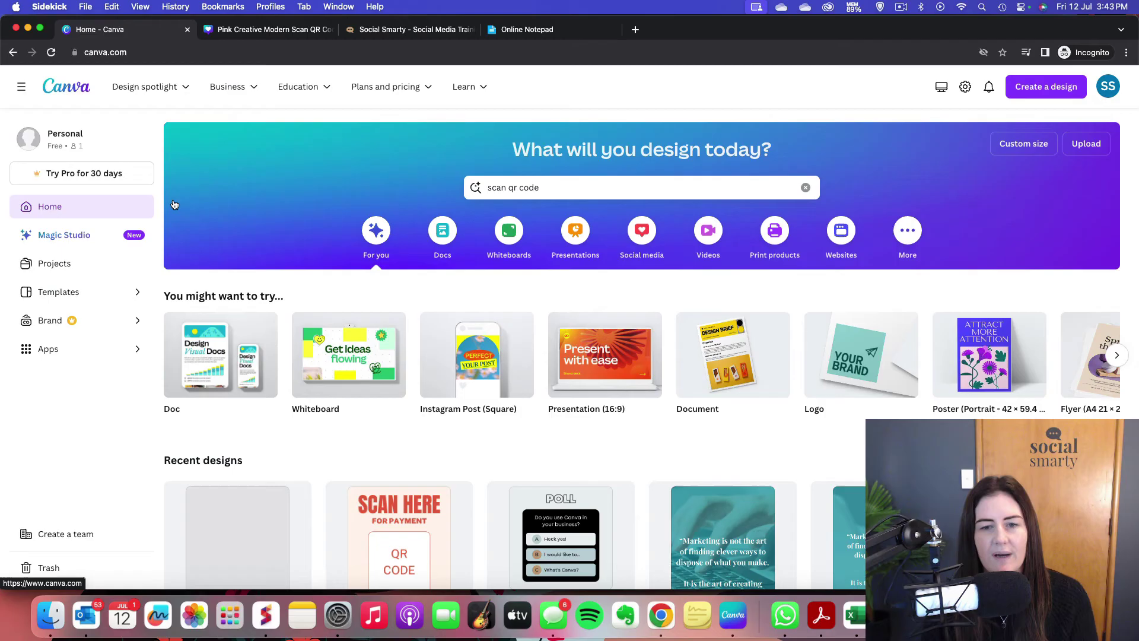
left_click(634, 244)
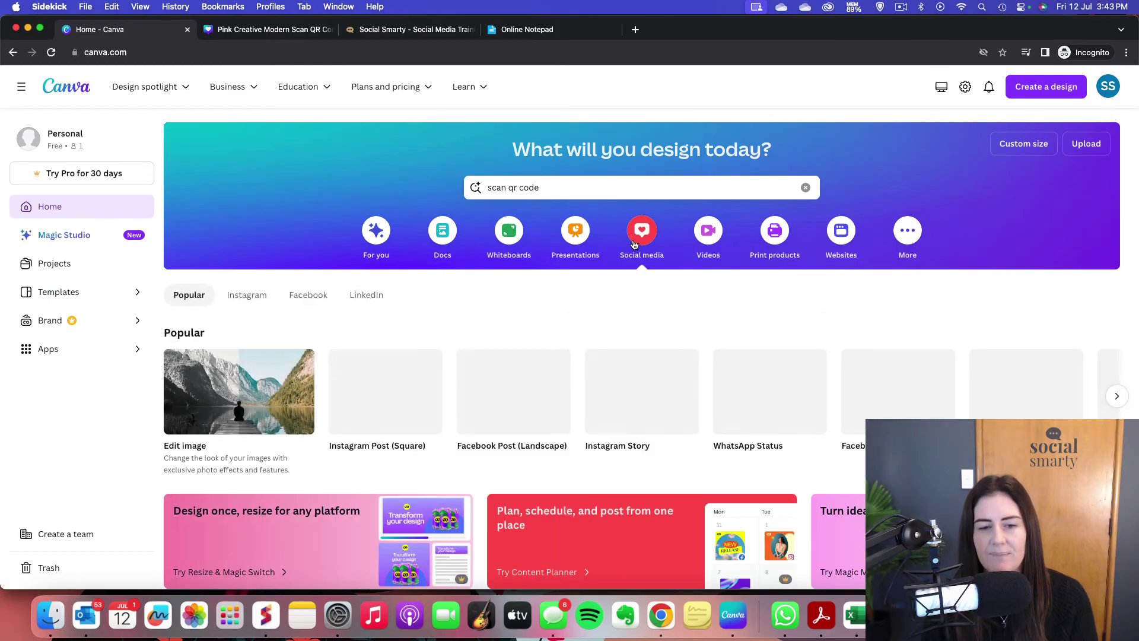
mouse_move(400, 422)
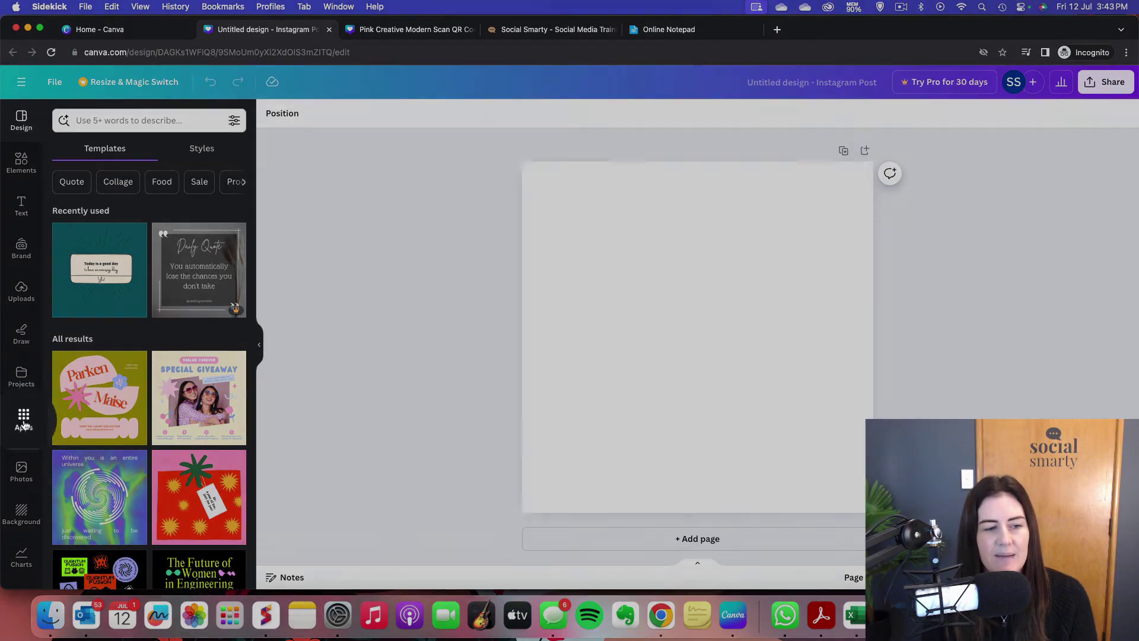
Step: Search the apps for 'qr code' and open the QR Code app for the new post
left_click(21, 418)
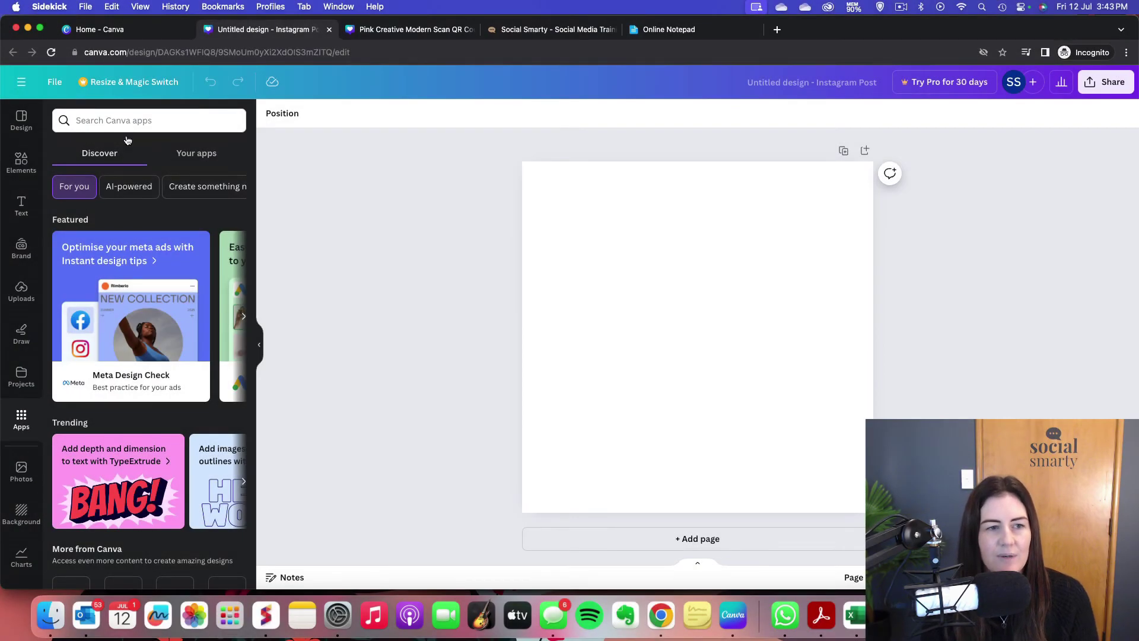
left_click(128, 124)
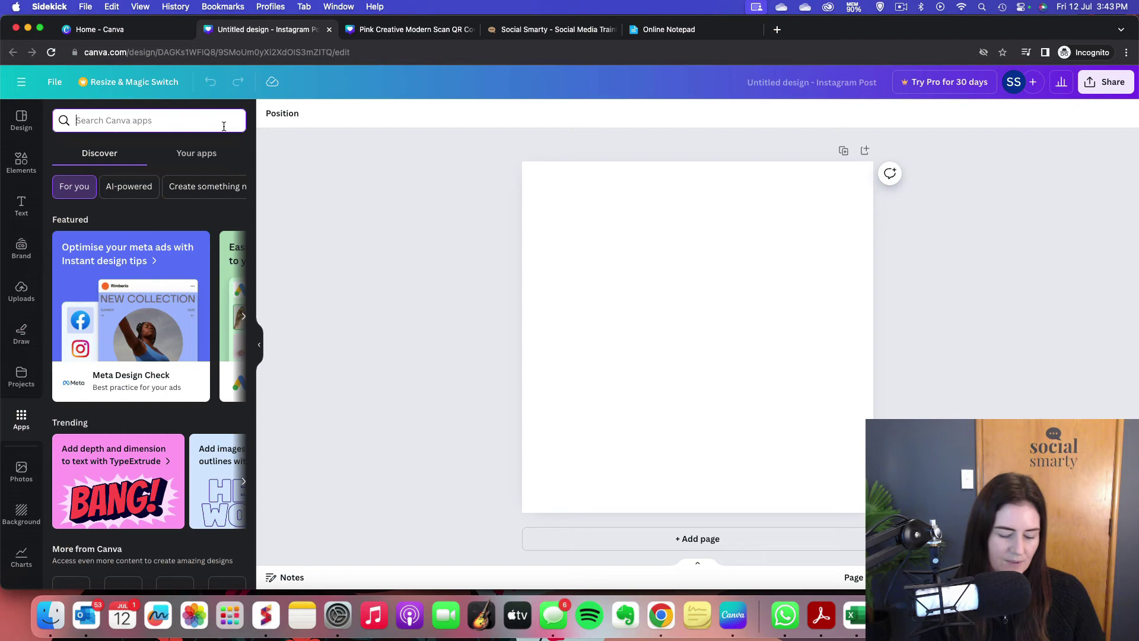
type("qr code")
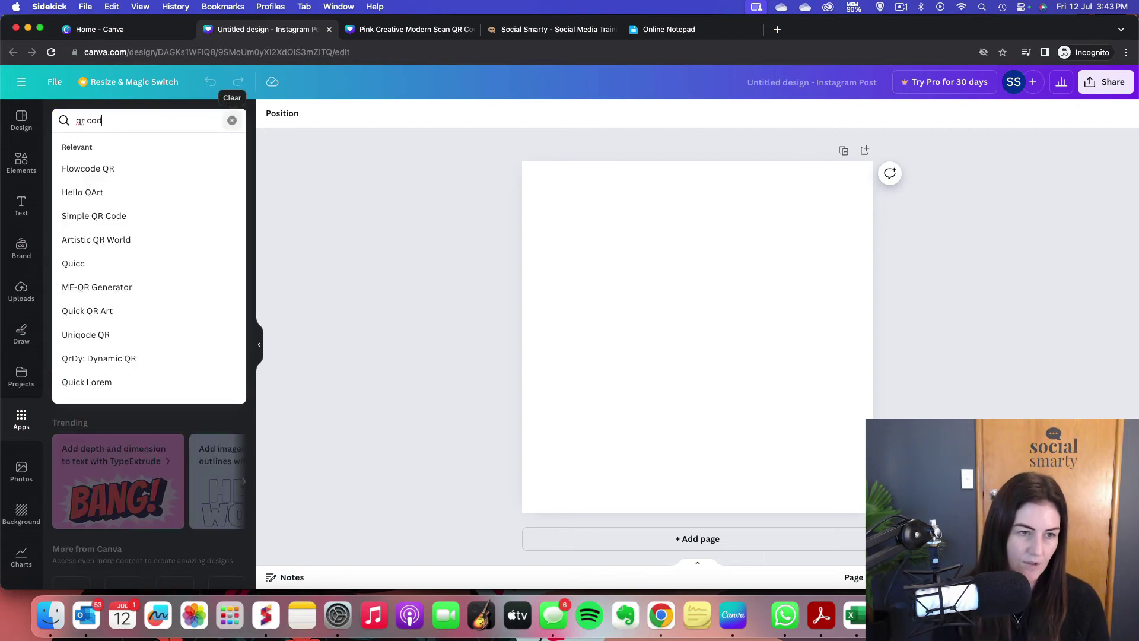
left_click(171, 170)
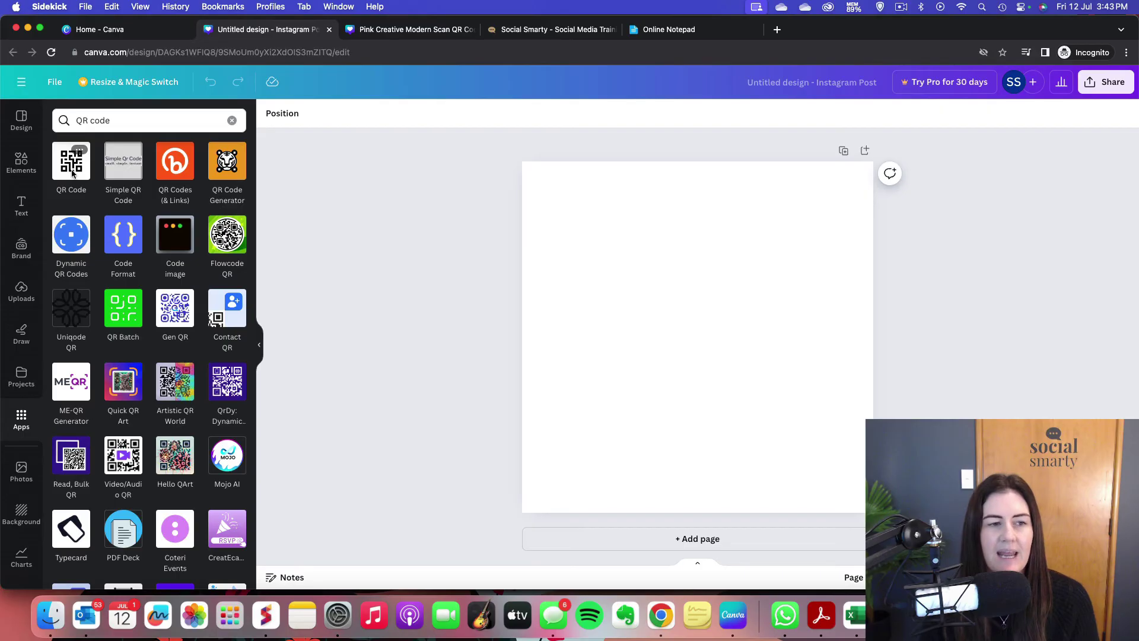
left_click(72, 172)
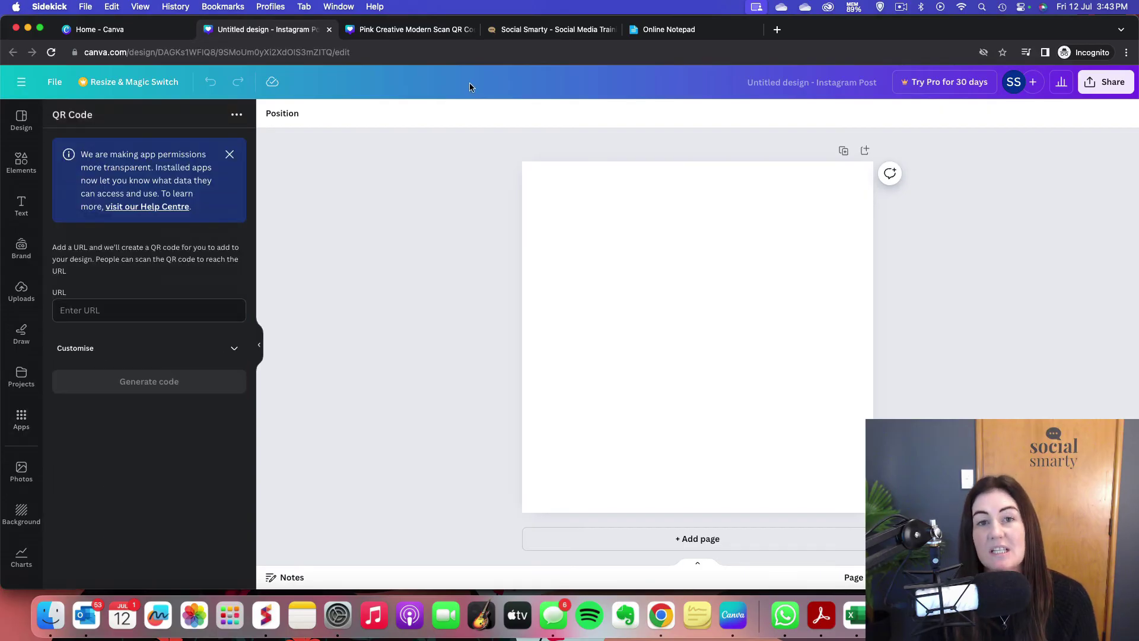
Step: Copy the Social Smarty website address from its browser tab
left_click(554, 32)
left_click(118, 52)
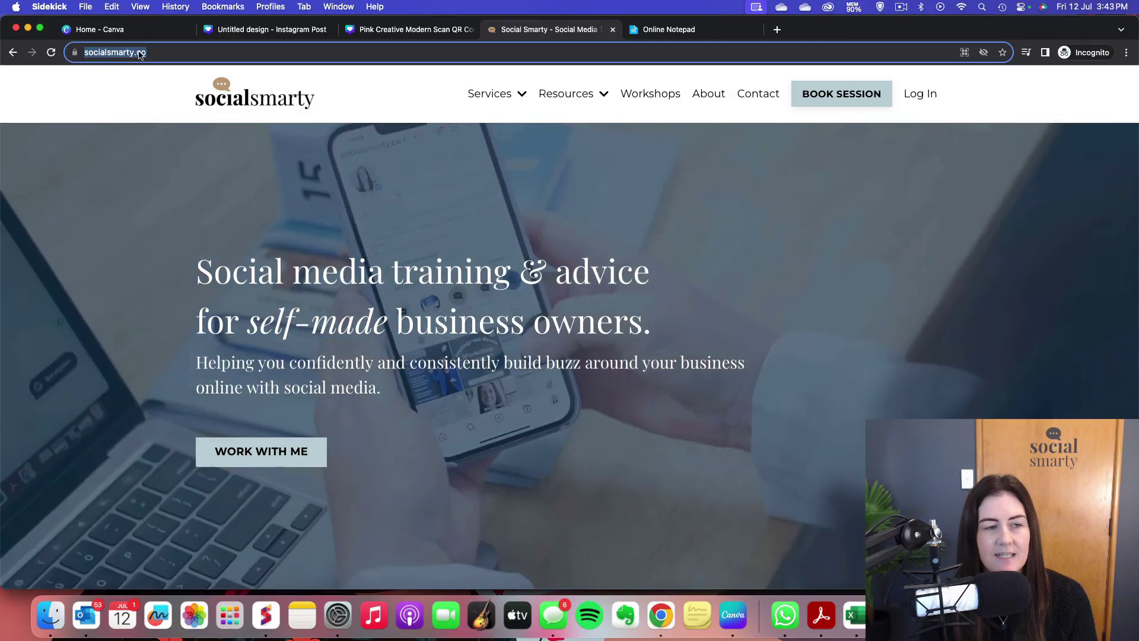
right_click(140, 51)
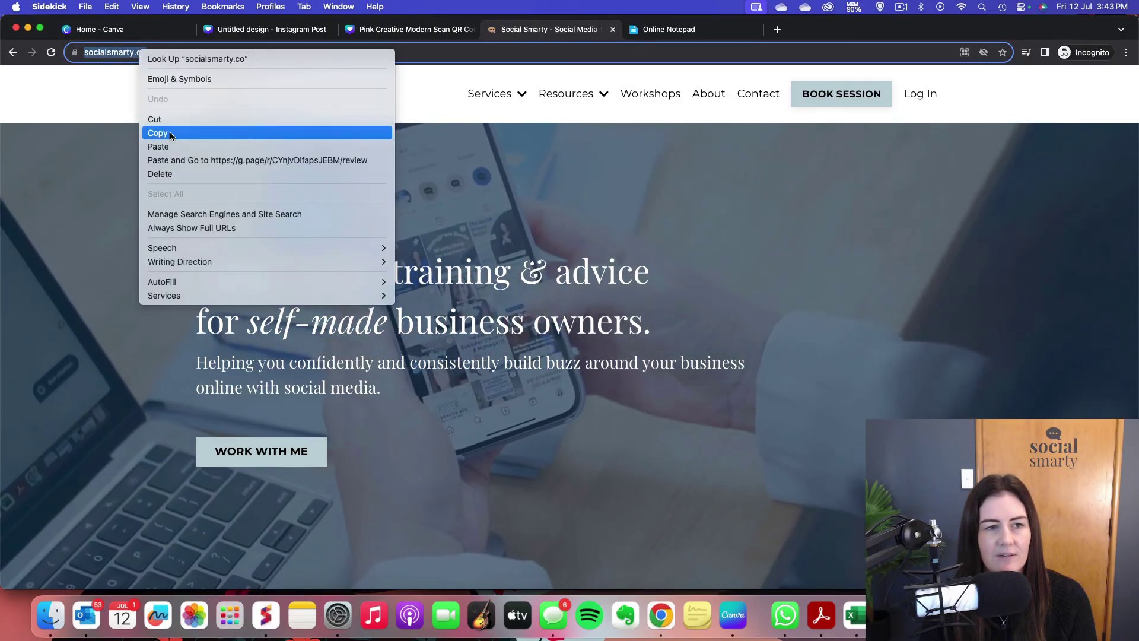
left_click(160, 134)
left_click(262, 32)
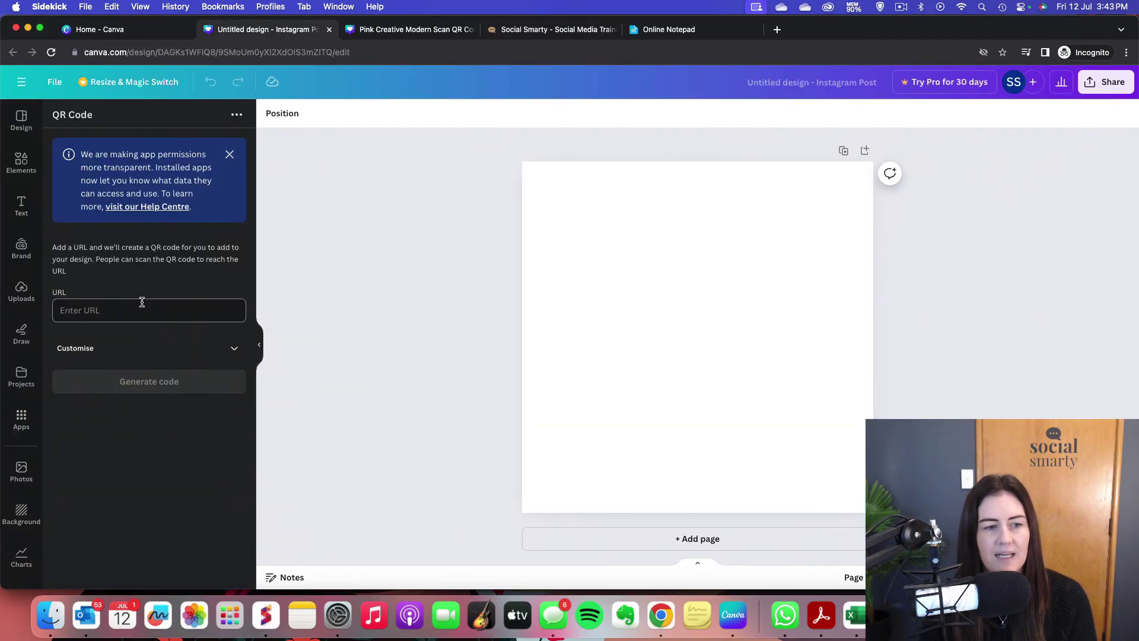
right_click(99, 310)
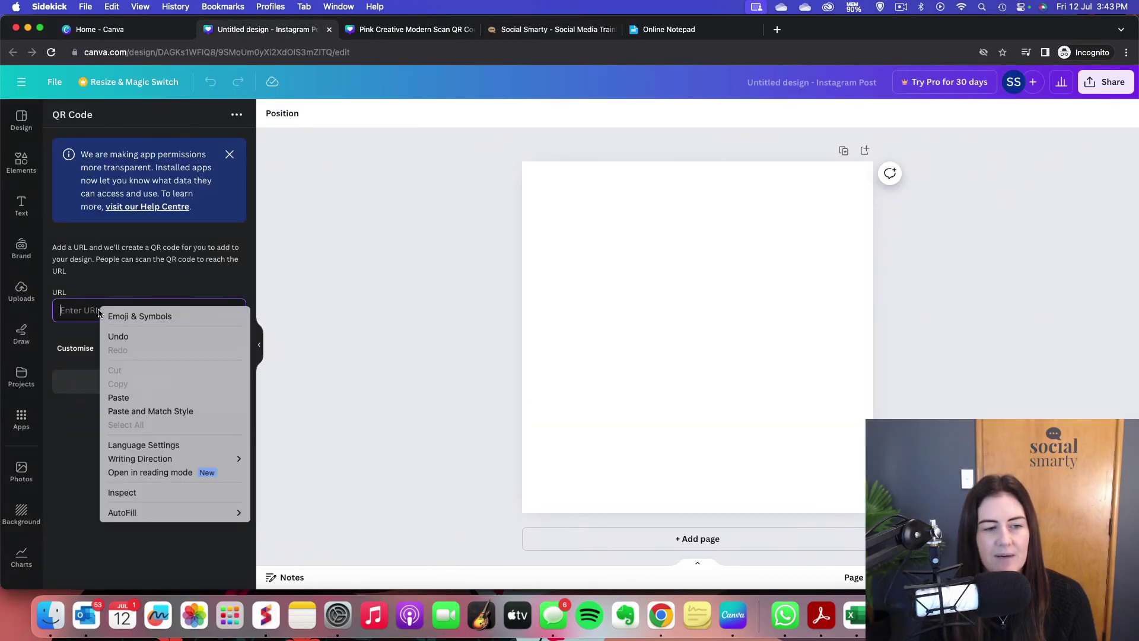
left_click(140, 397)
left_click(233, 348)
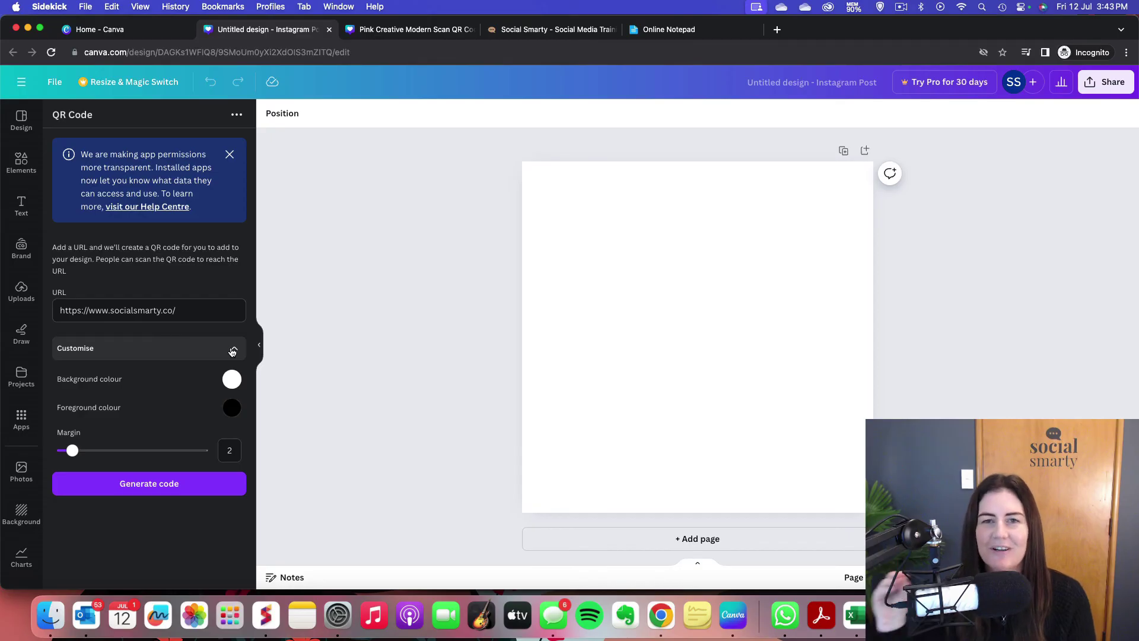
Step: Generate the website QR code and stretch it corner to corner across the square page
left_click(144, 484)
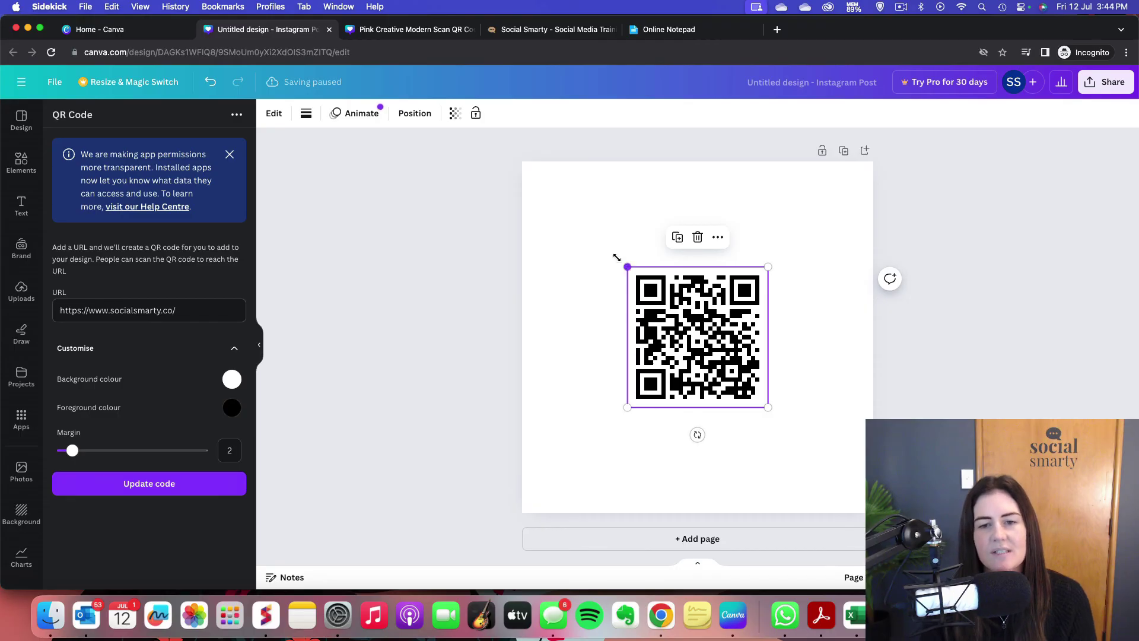
left_click_drag(617, 257, 514, 161)
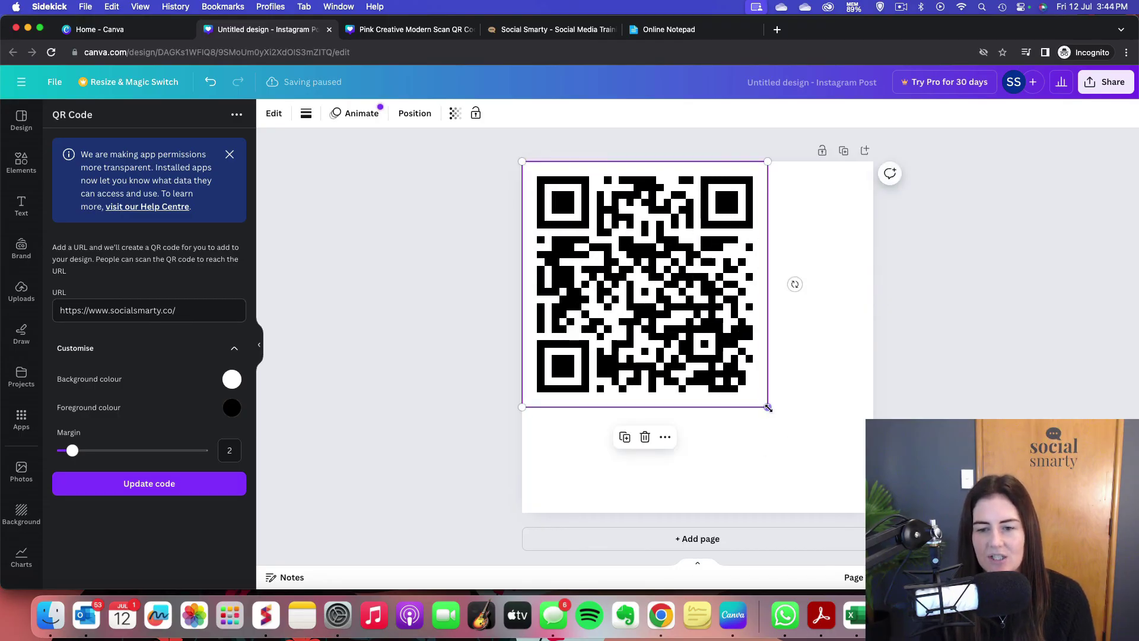
left_click_drag(769, 407, 873, 512)
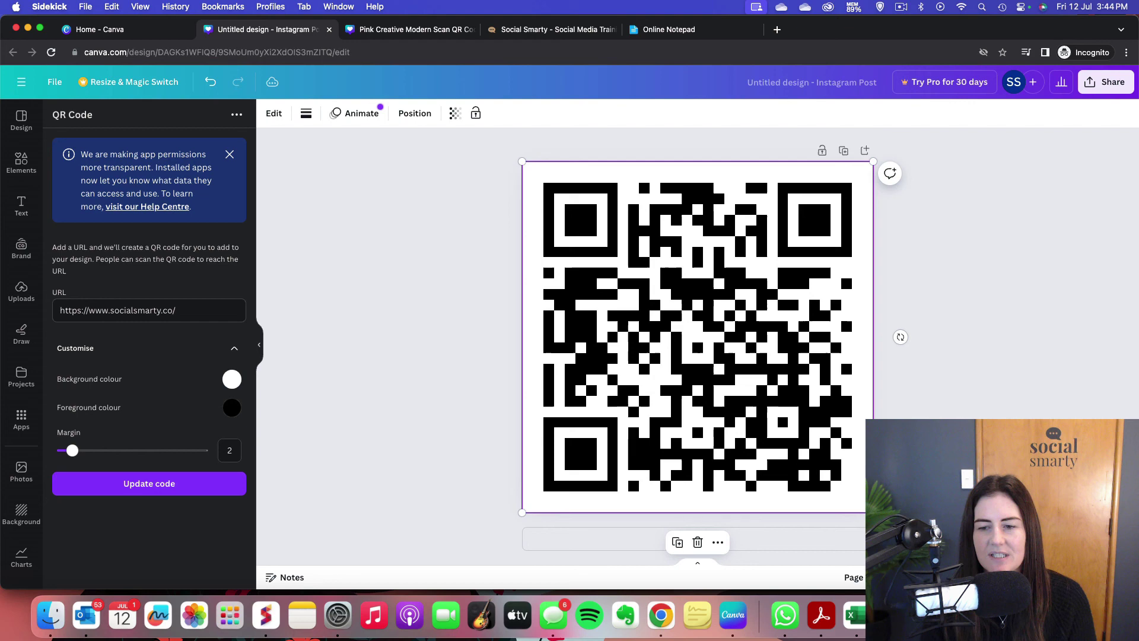
left_click(895, 333)
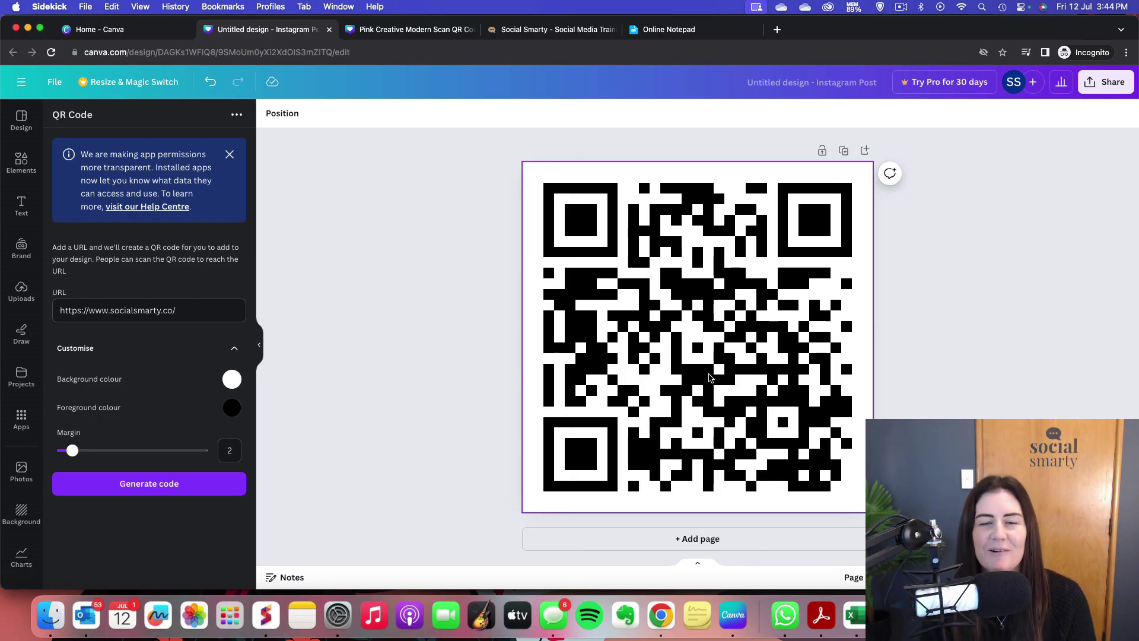
Step: Switch back to the pink Scan Here design tab
left_click(404, 29)
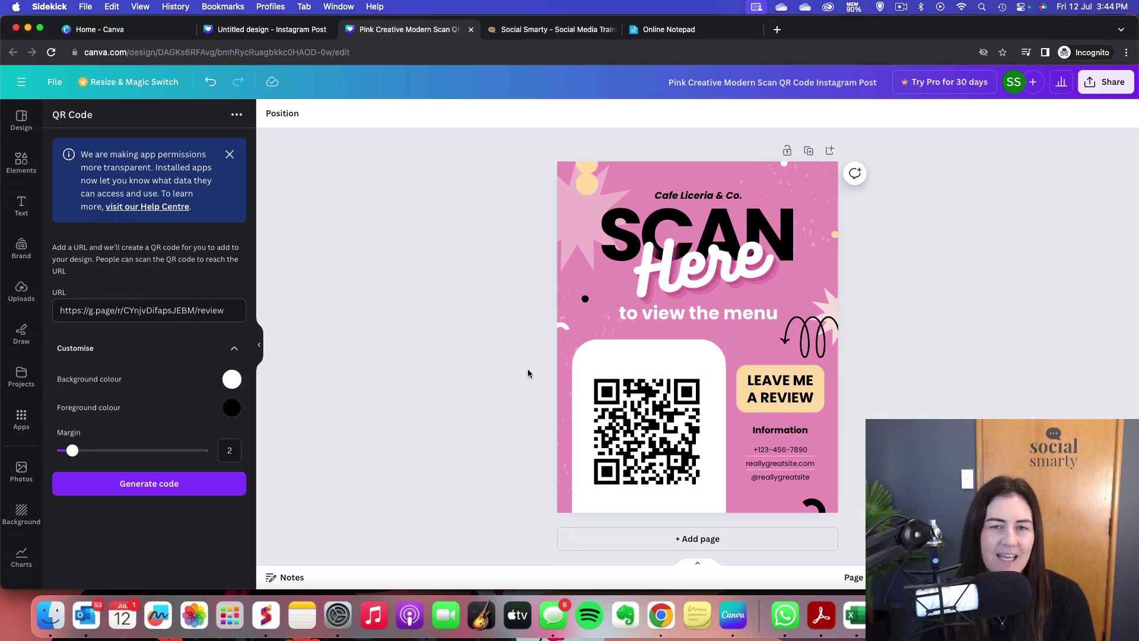
left_click_drag(518, 156, 636, 269)
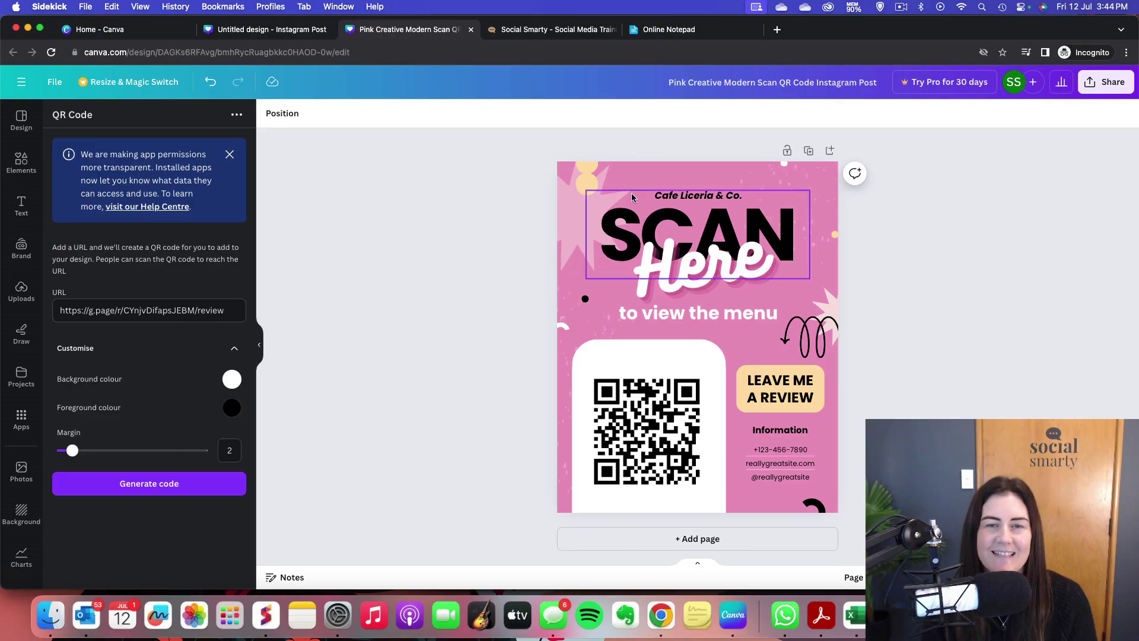